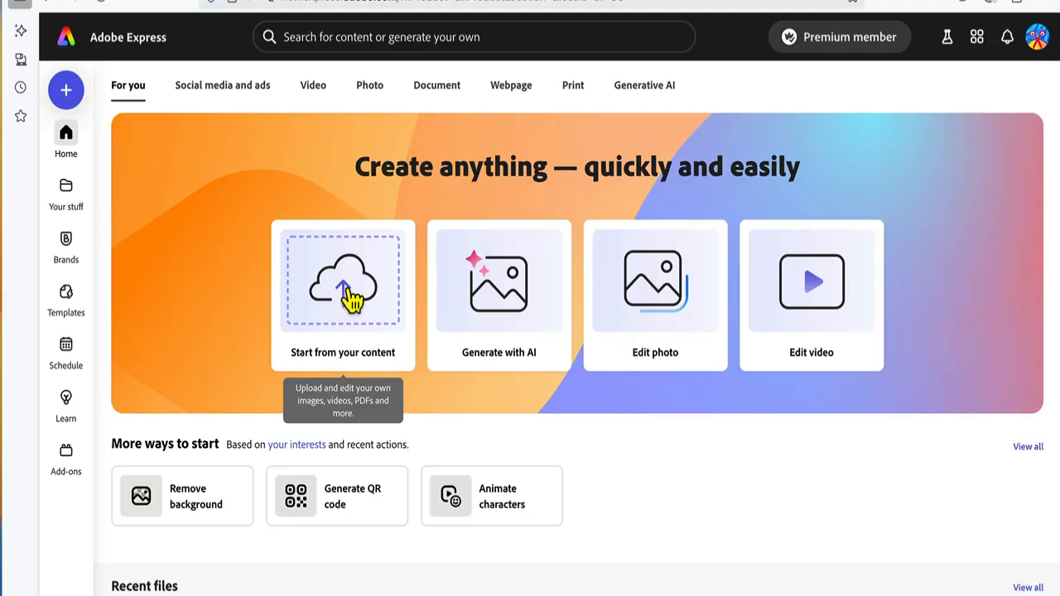
- Upload sample clip me.mp4 from the remove vid backgrounds folder on the Desktop as starting content
{"action": "left_click", "coordinate": [351, 300]}
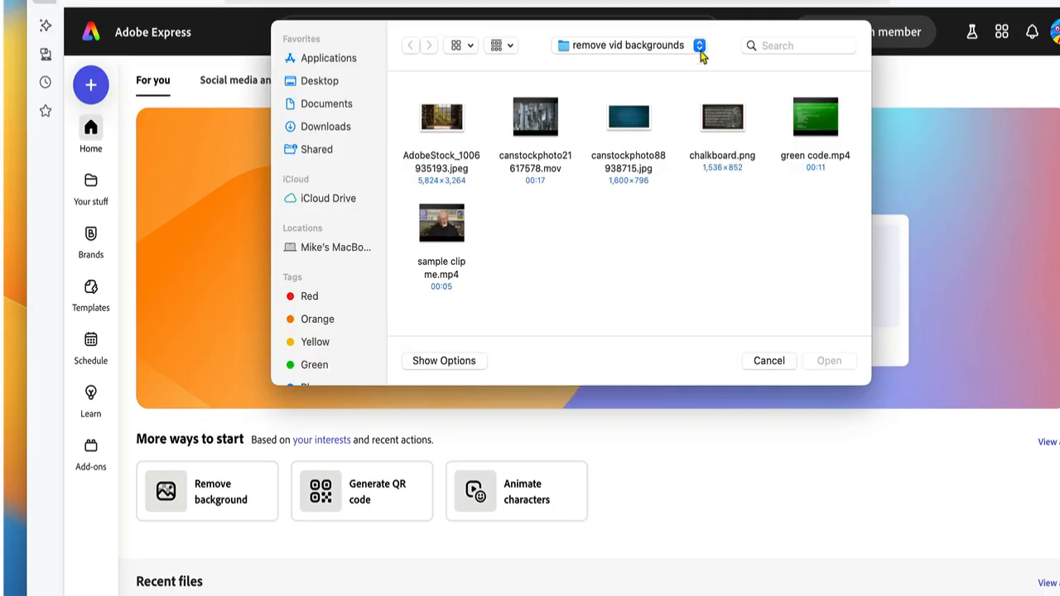
{"action": "left_click", "coordinate": [699, 46]}
{"action": "left_click", "coordinate": [783, 25]}
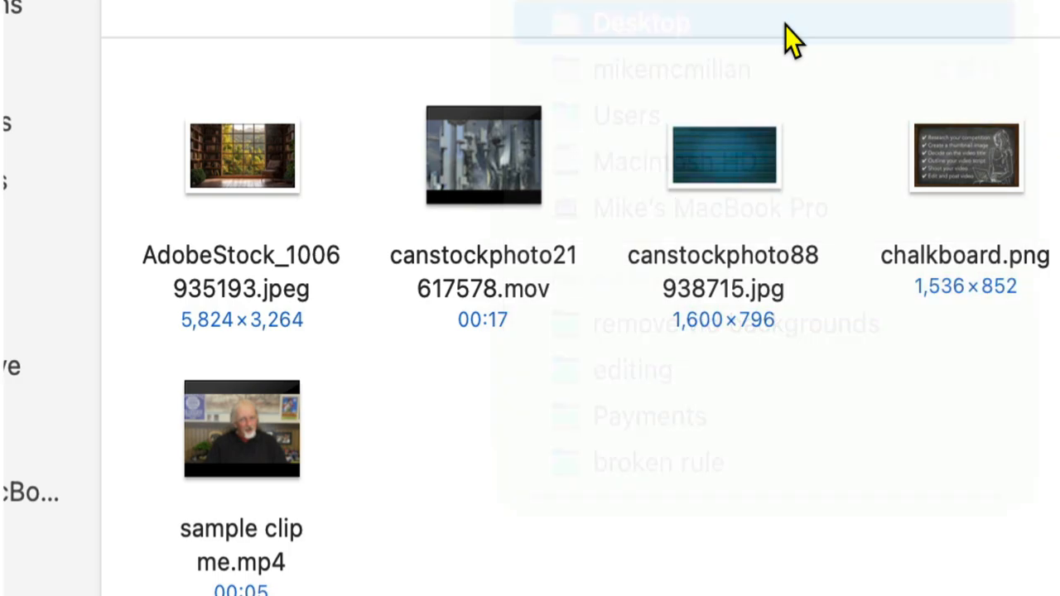
{"action": "scroll", "coordinate": [580, 331], "scroll_direction": "down", "scroll_amount": 5}
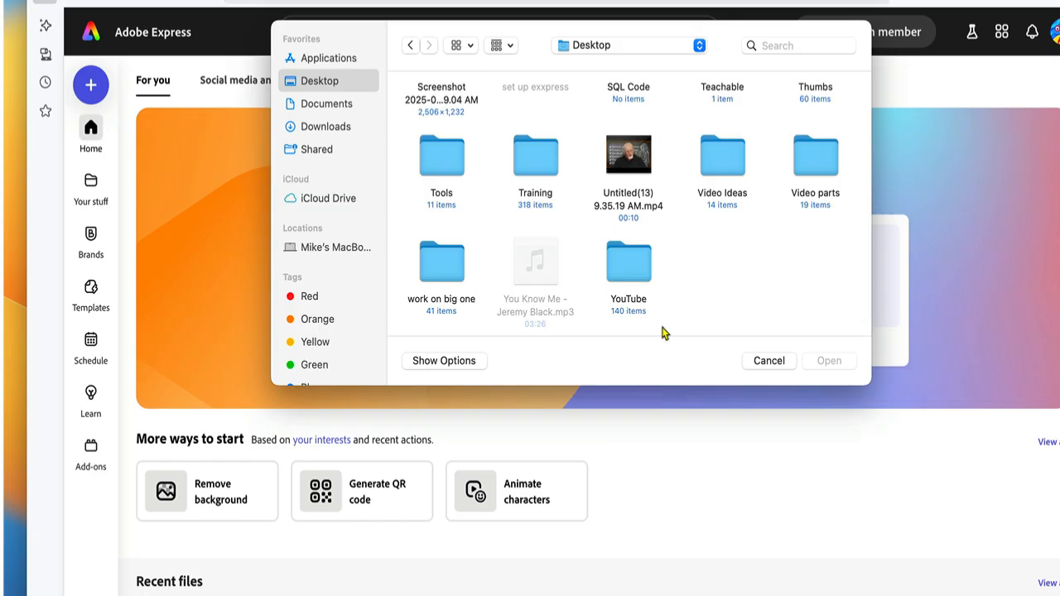
{"action": "scroll", "coordinate": [662, 332], "scroll_direction": "up", "scroll_amount": 5}
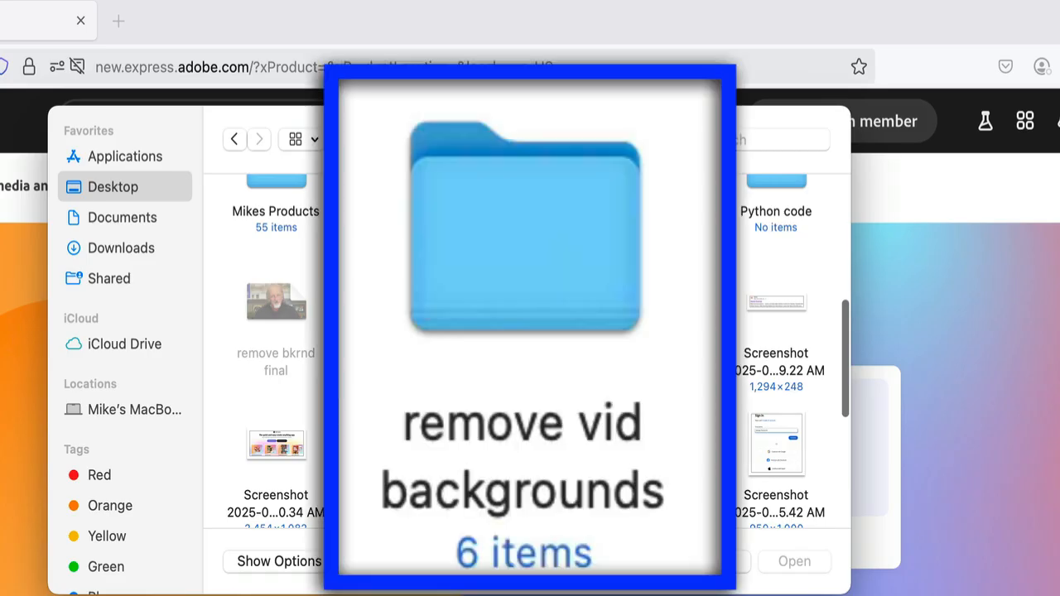
{"action": "double_click", "coordinate": [401, 319]}
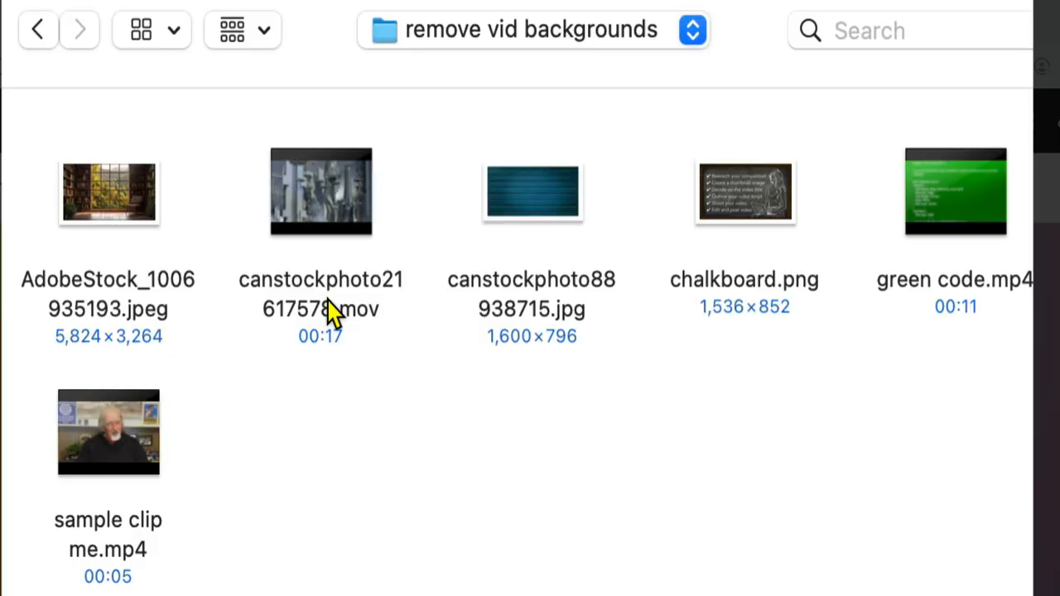
{"action": "mouse_move", "coordinate": [141, 424]}
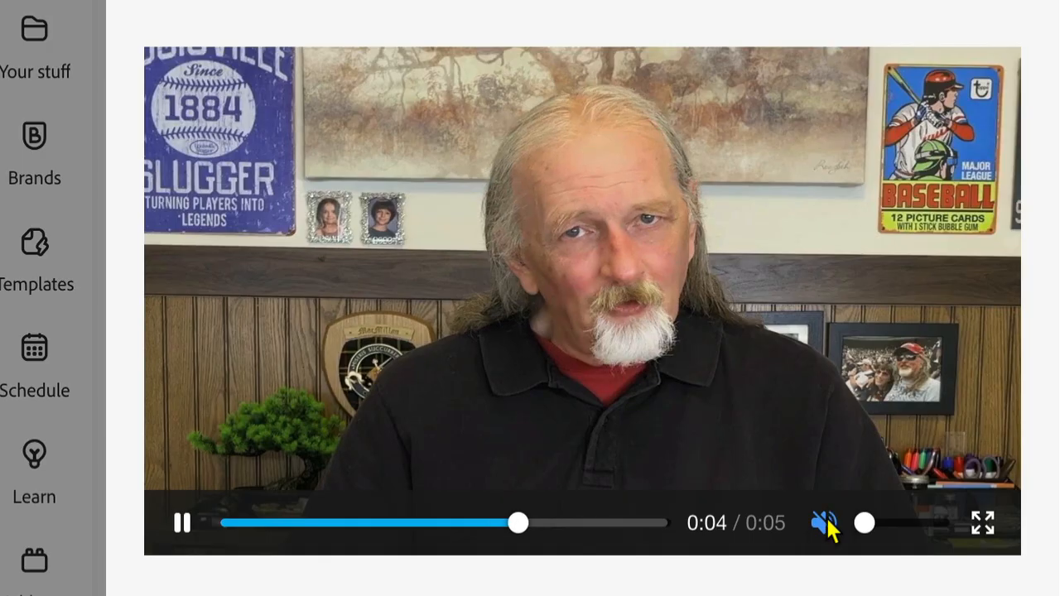
- Create a new project from the clip in the YouTube video size and remove the clip's background
{"action": "left_click", "coordinate": [417, 422]}
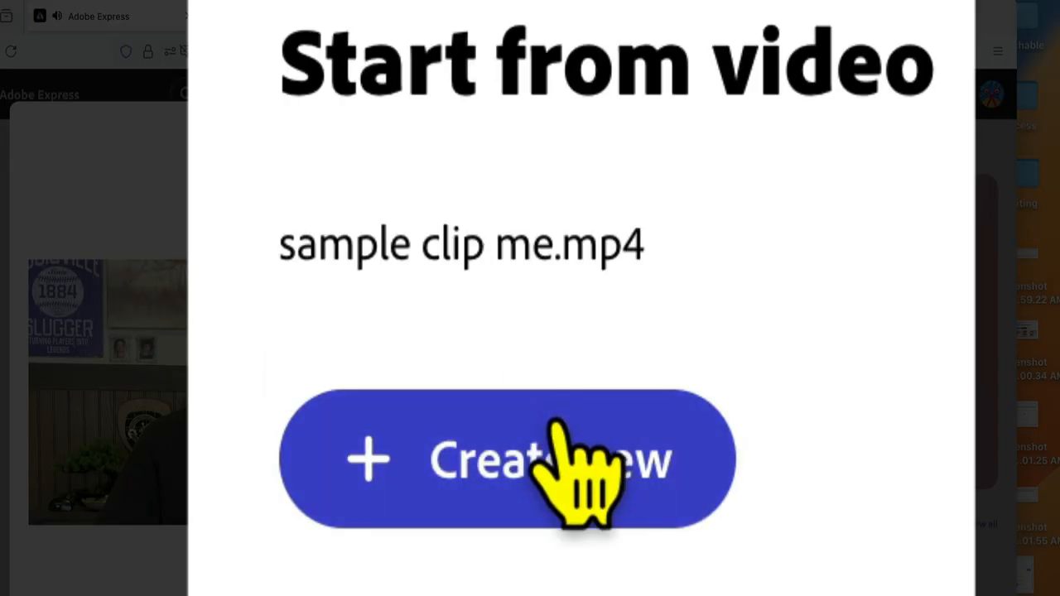
{"action": "left_click", "coordinate": [559, 426]}
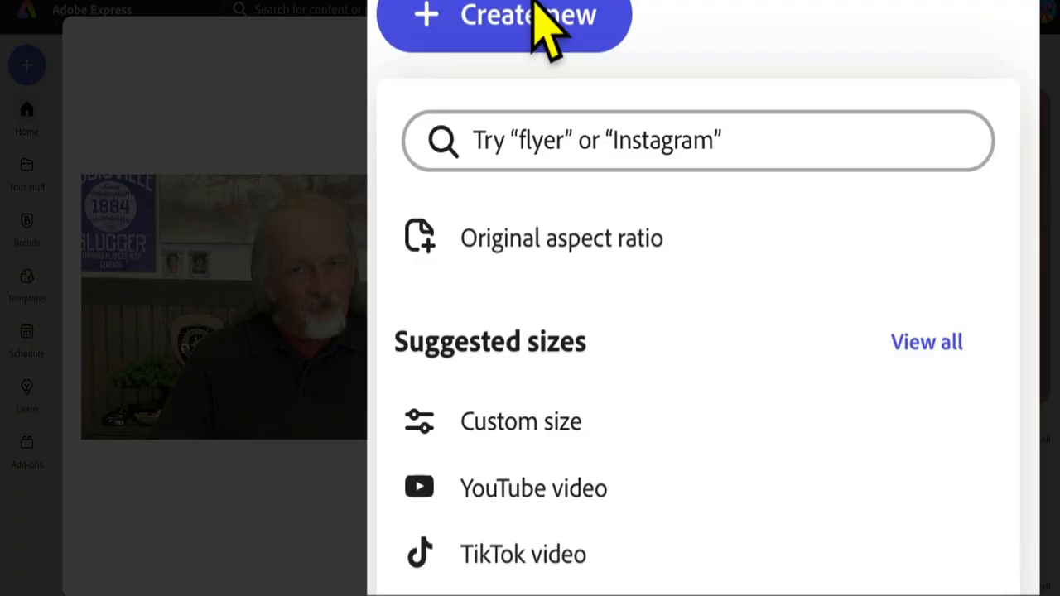
{"action": "left_click", "coordinate": [559, 496]}
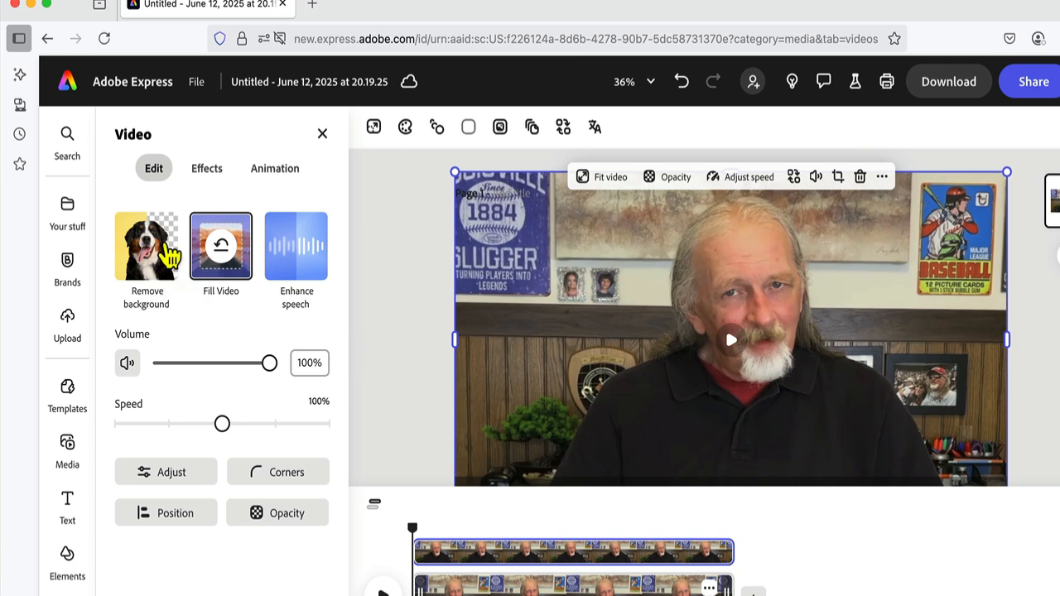
{"action": "left_click", "coordinate": [168, 255]}
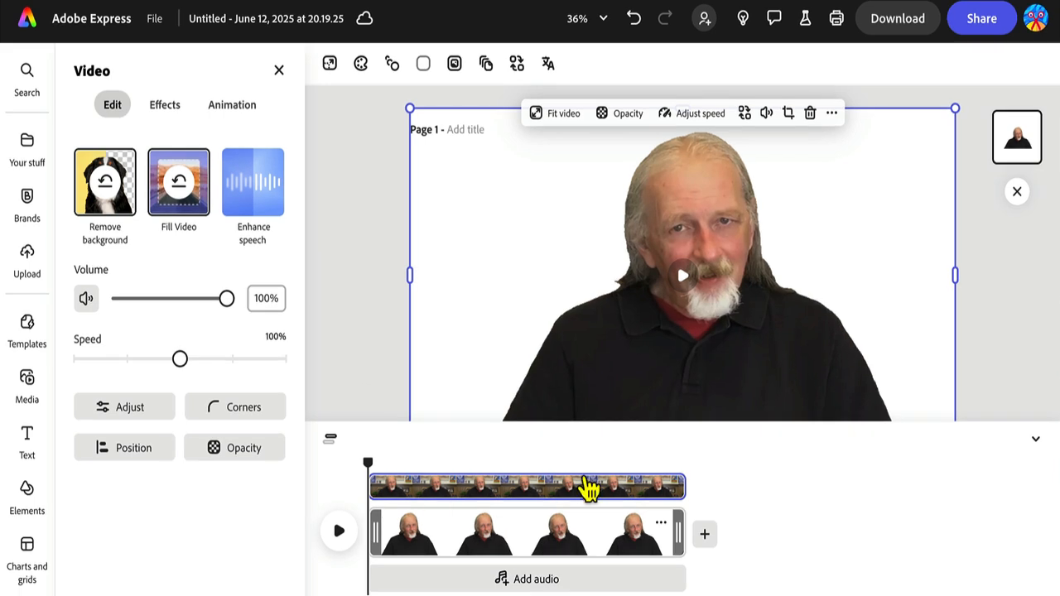
- Check the background removal at several points of the timeline and play back part of the video
{"action": "left_click", "coordinate": [602, 540]}
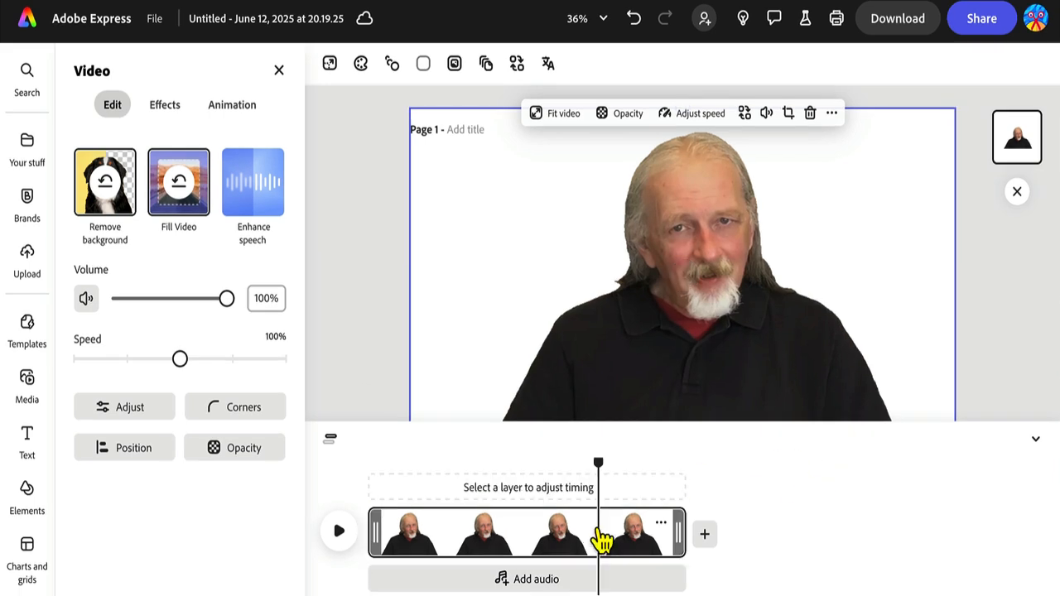
{"action": "left_click", "coordinate": [449, 487]}
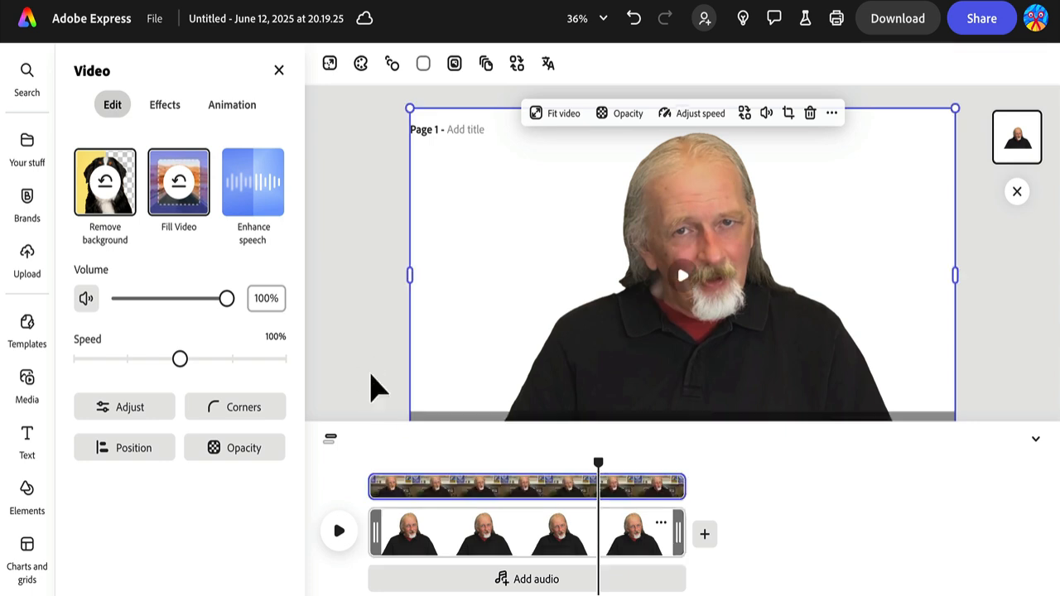
{"action": "left_click", "coordinate": [449, 542]}
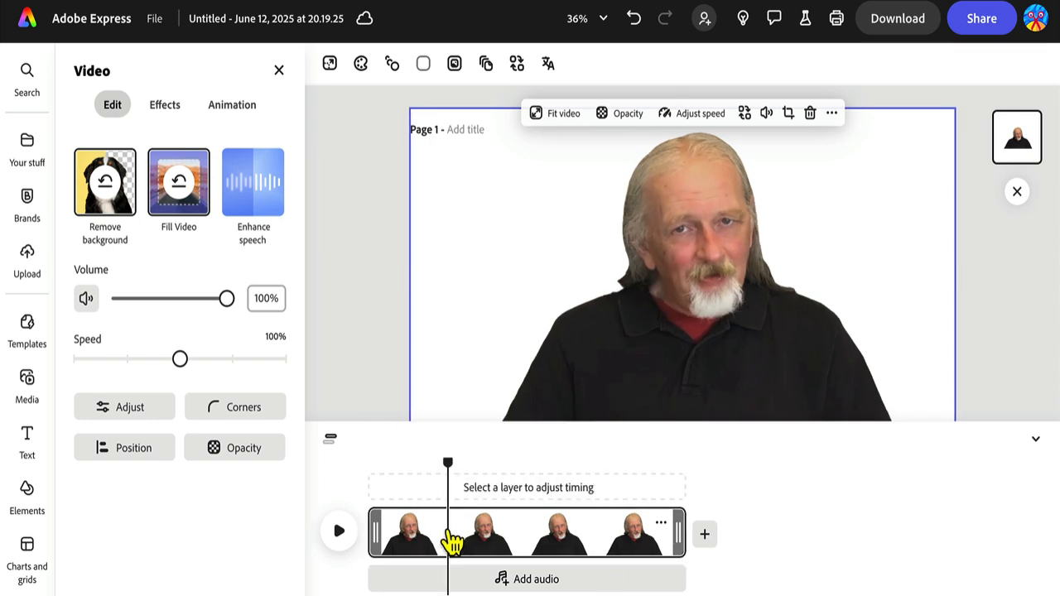
{"action": "left_click", "coordinate": [340, 534]}
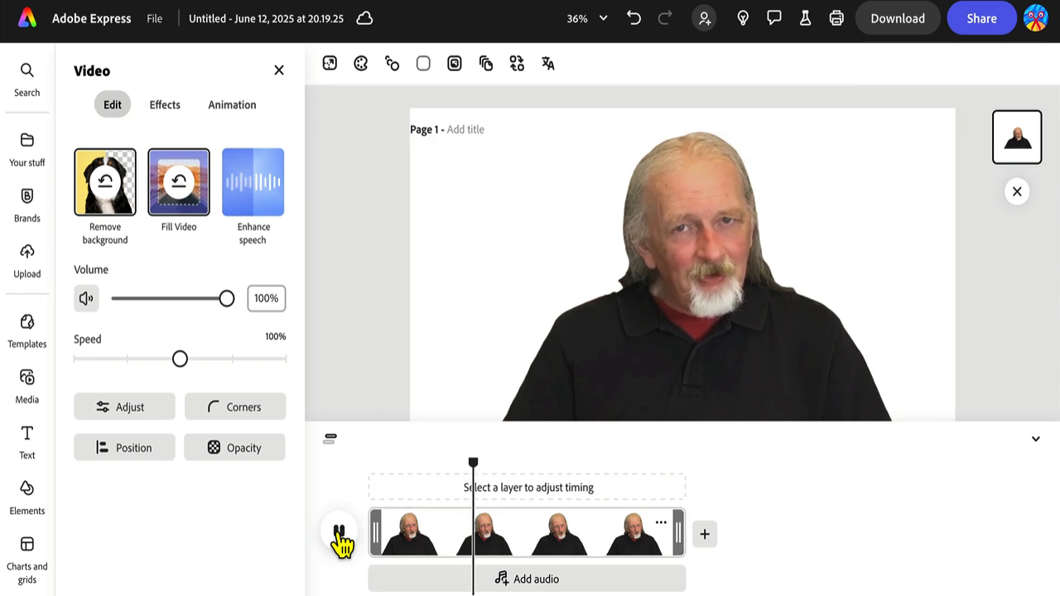
{"action": "left_click", "coordinate": [340, 534]}
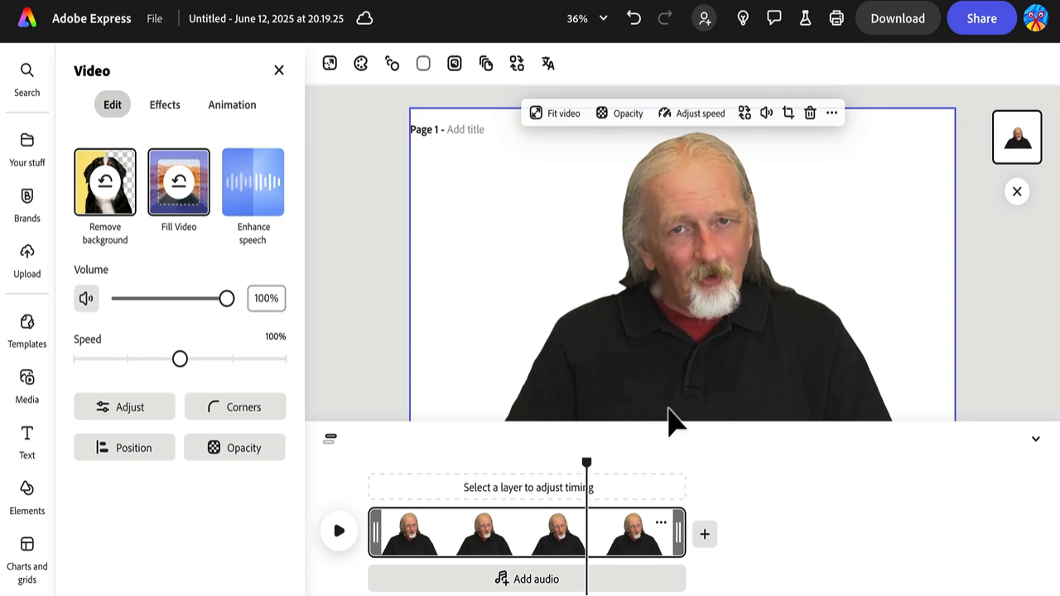
- Reposition the cut-out video on the page and shrink it from its bottom-left and top-left corners
{"action": "left_click", "coordinate": [686, 265]}
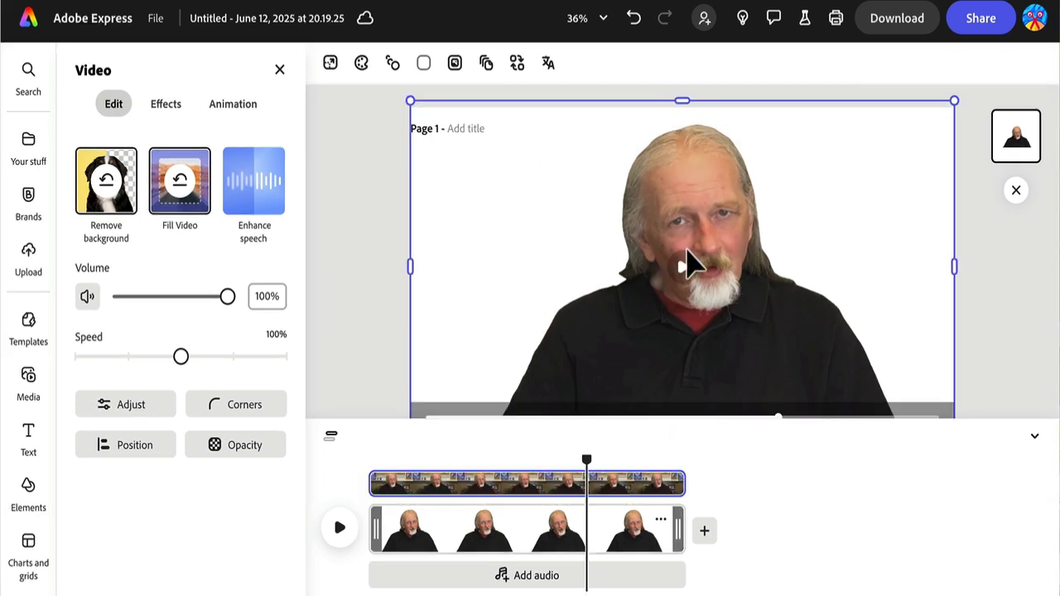
{"action": "left_click_drag", "start_coordinate": [686, 265], "coordinate": [682, 224]}
{"action": "left_click", "coordinate": [681, 232]}
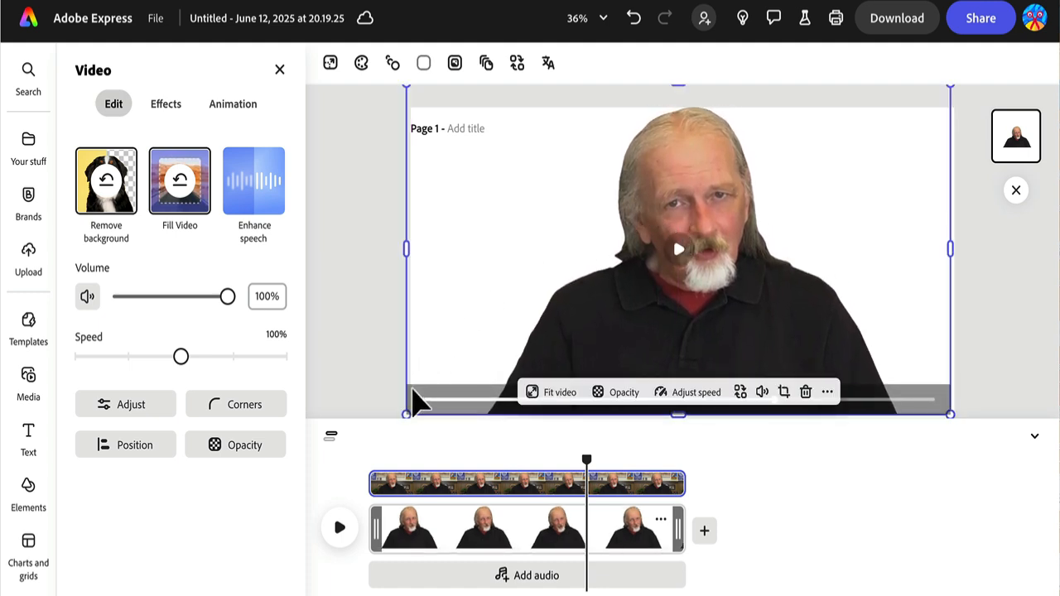
{"action": "left_click_drag", "start_coordinate": [408, 413], "coordinate": [456, 378]}
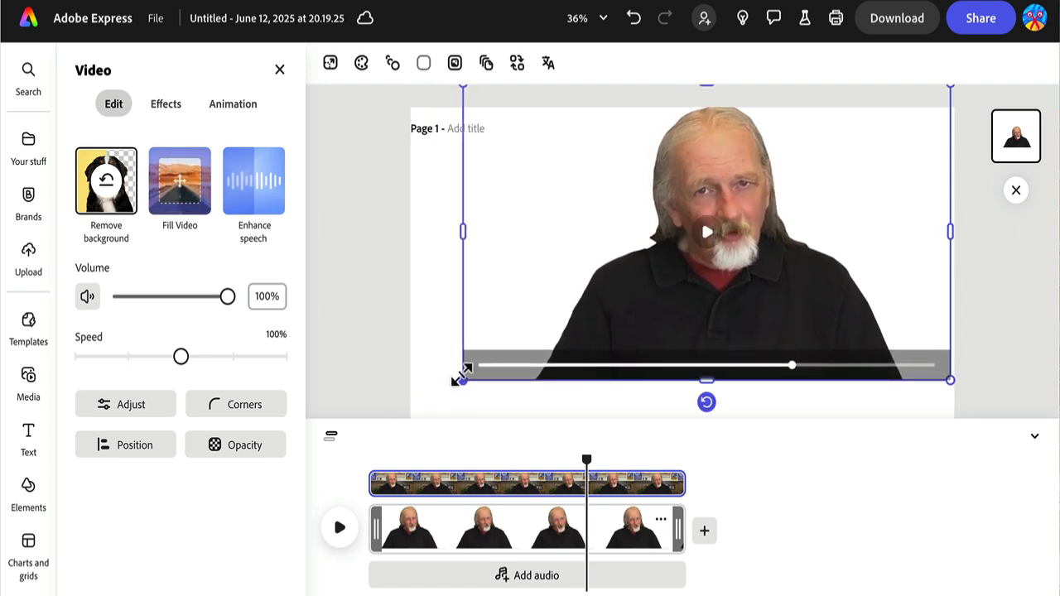
{"action": "left_click_drag", "start_coordinate": [566, 286], "coordinate": [568, 320]}
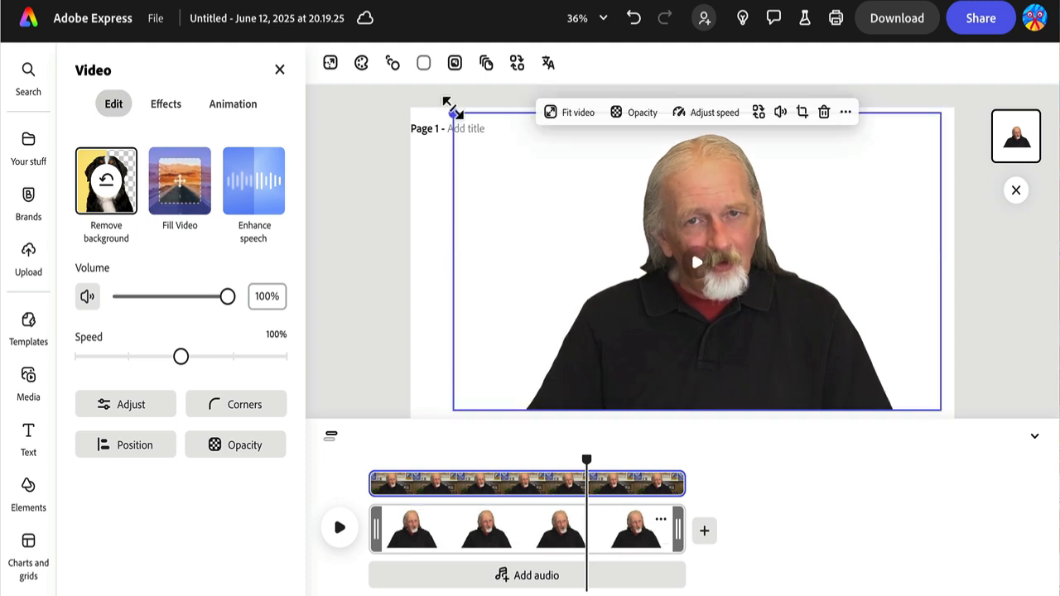
{"action": "left_click_drag", "start_coordinate": [452, 109], "coordinate": [481, 135]}
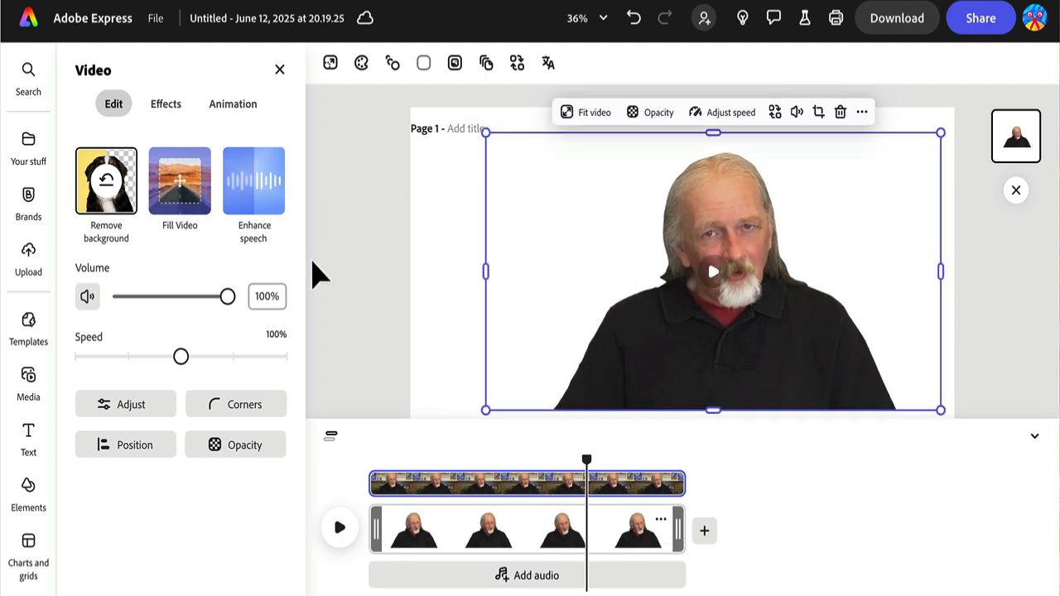
- Refit the video to the page with Fill Video, enlarge it past the page's left edge, and refit it again
{"action": "left_click", "coordinate": [197, 205]}
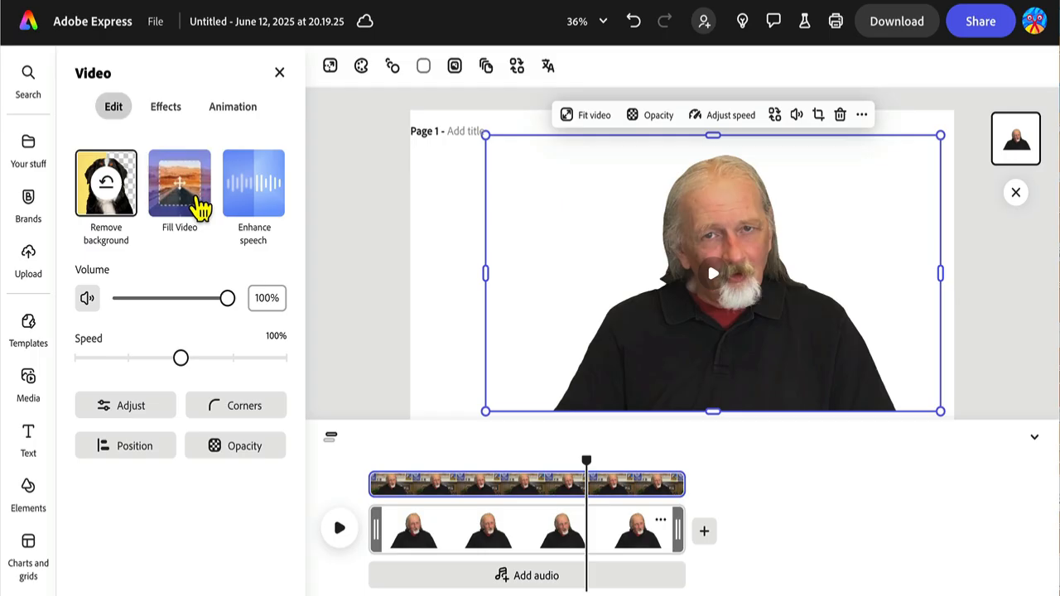
{"action": "left_click", "coordinate": [199, 207]}
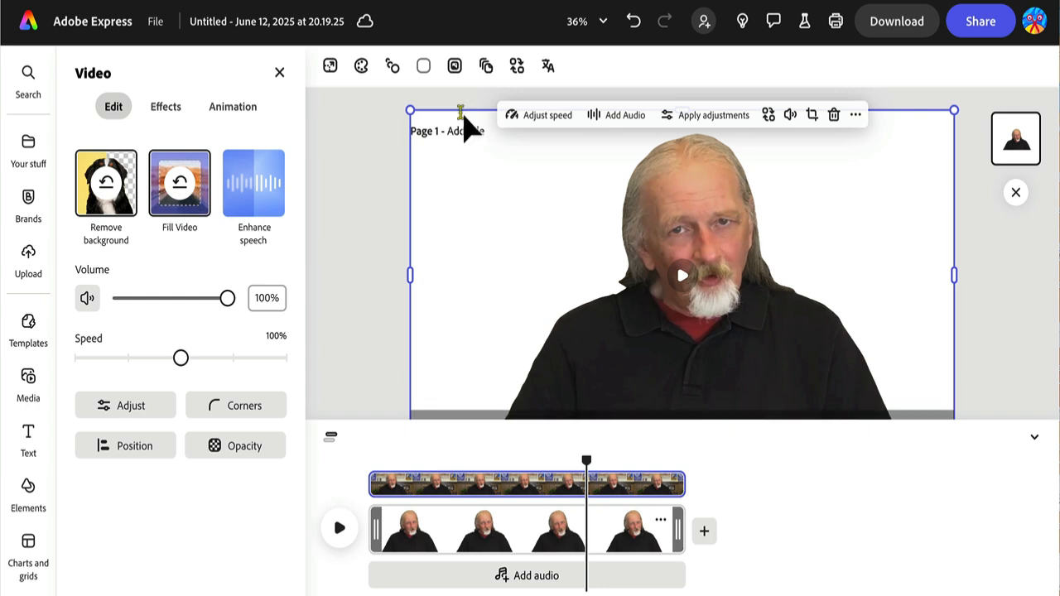
{"action": "left_click_drag", "start_coordinate": [408, 110], "coordinate": [368, 106]}
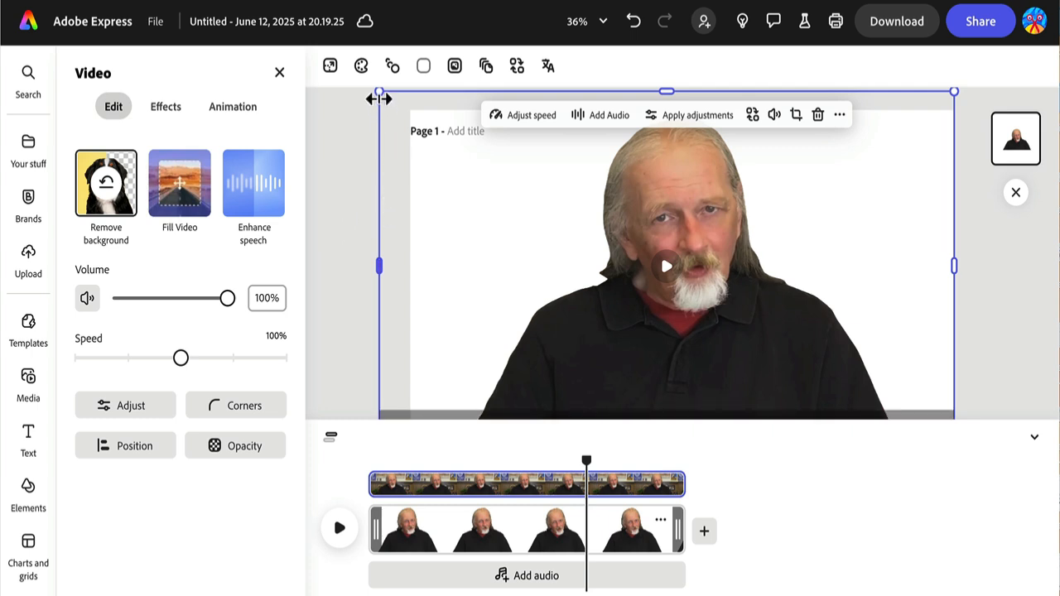
{"action": "left_click", "coordinate": [195, 207]}
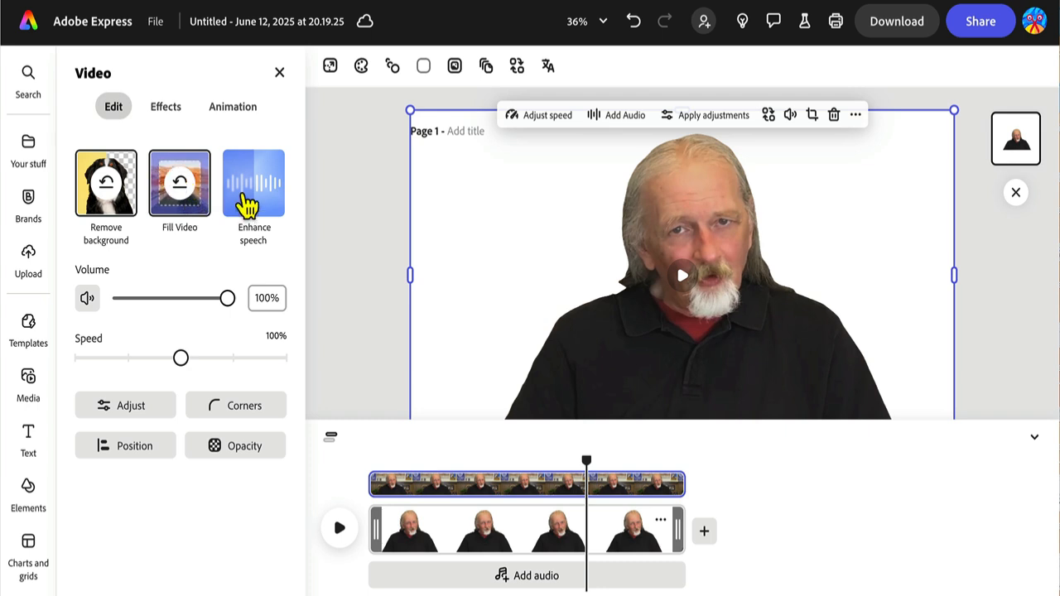
- Try recommended page background colors, including light teal #D8F0F0, and clear the background to No fill
{"action": "left_click", "coordinate": [395, 286]}
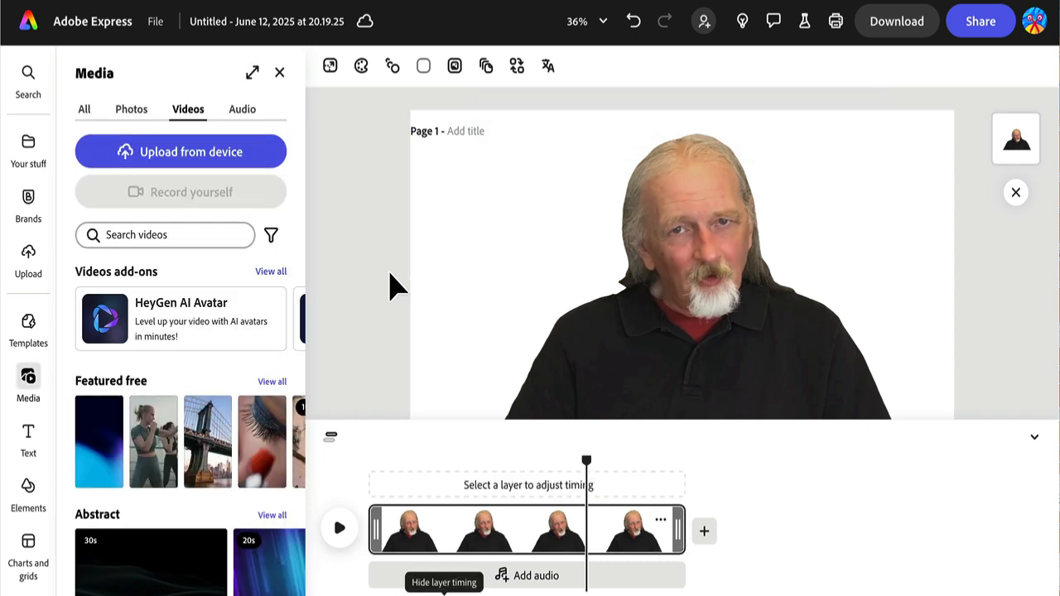
{"action": "left_click", "coordinate": [500, 535]}
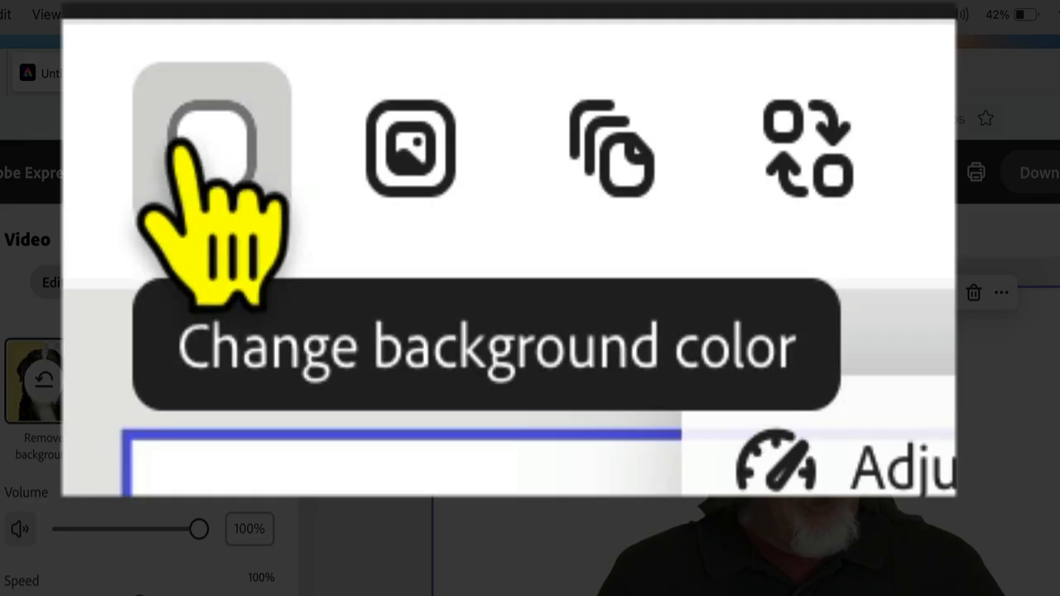
{"action": "left_click", "coordinate": [207, 145]}
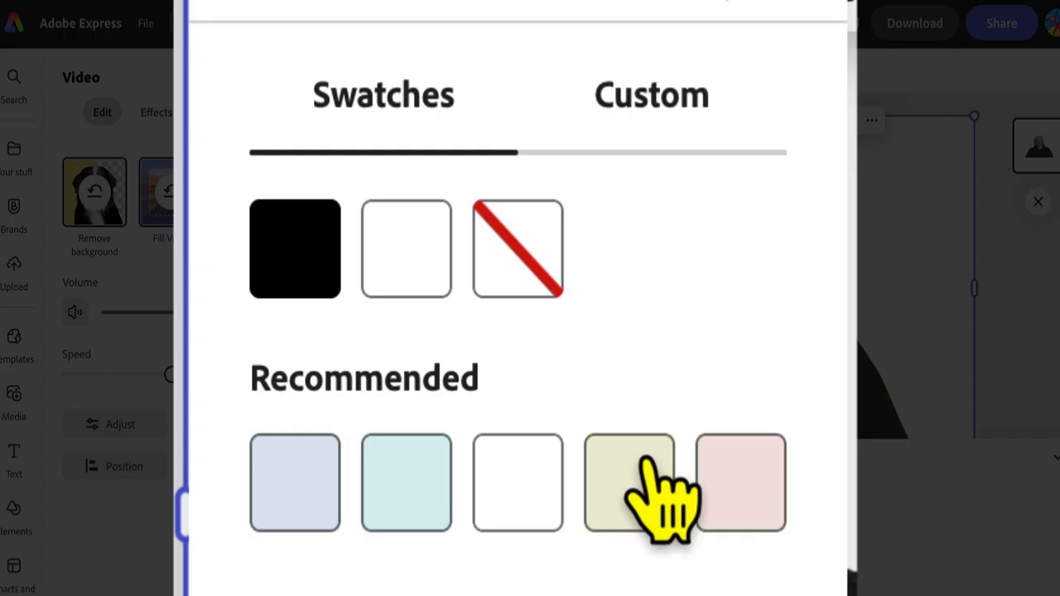
{"action": "left_click", "coordinate": [552, 280]}
{"action": "left_click", "coordinate": [513, 487]}
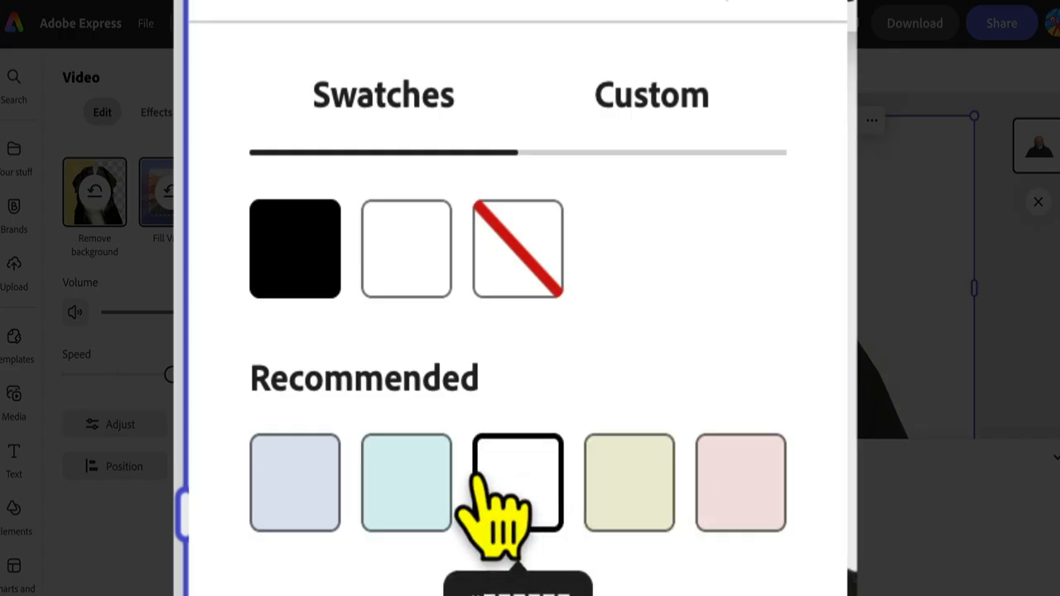
{"action": "left_click", "coordinate": [404, 482]}
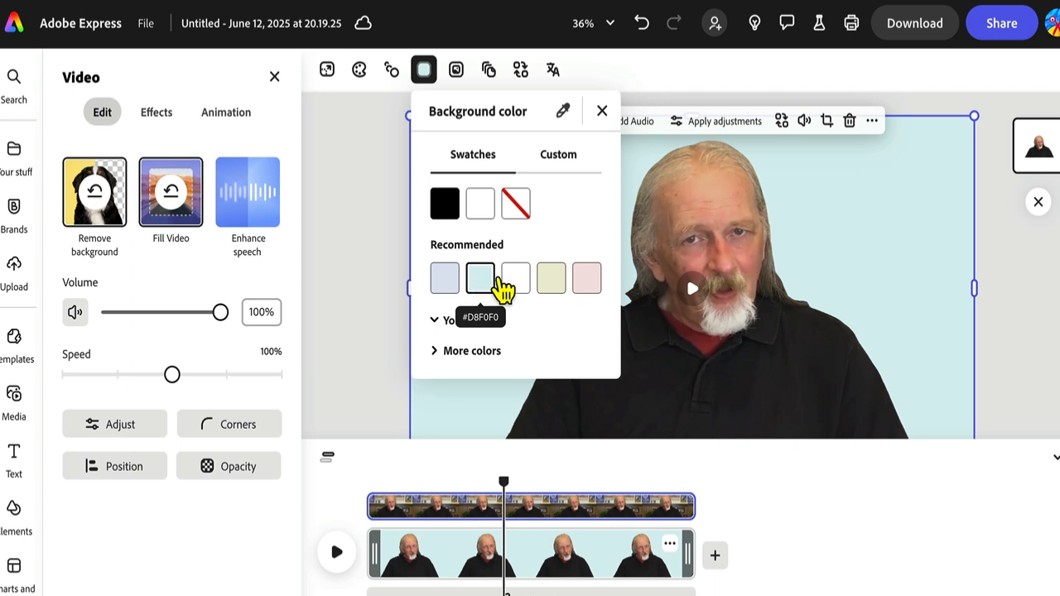
{"action": "left_click", "coordinate": [517, 207]}
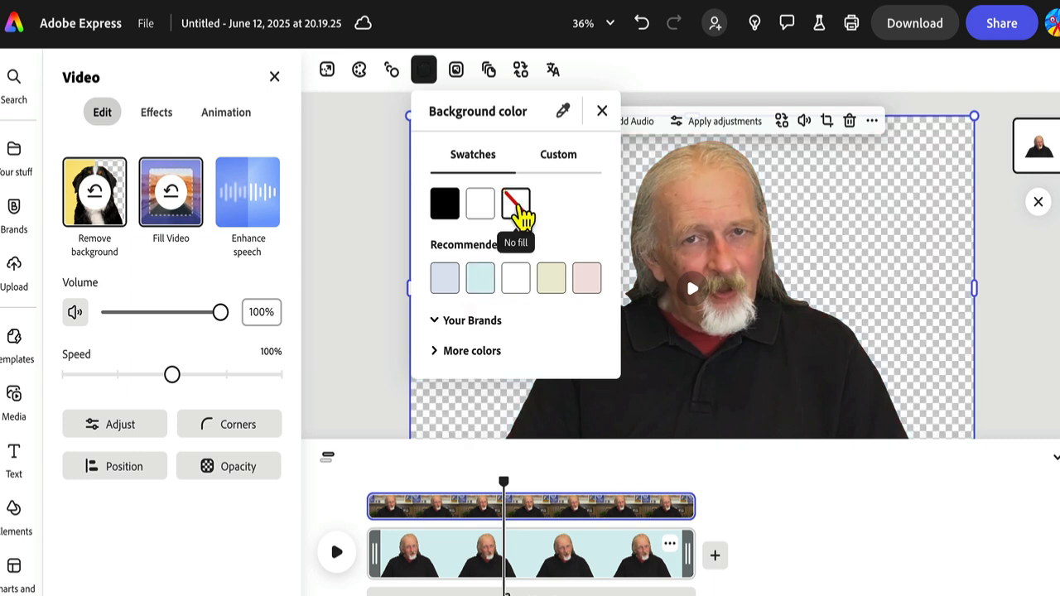
- Try orange-brown and dark blue from the extended color palette, and set the page background to dark red
{"action": "left_click", "coordinate": [488, 358]}
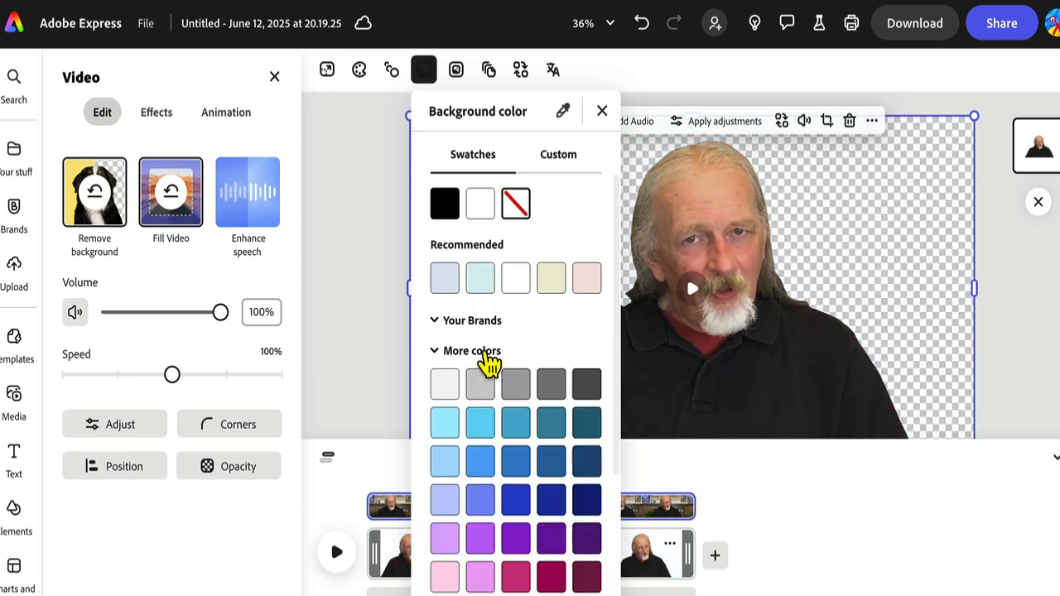
{"action": "scroll", "coordinate": [530, 503], "scroll_direction": "down", "scroll_amount": 3}
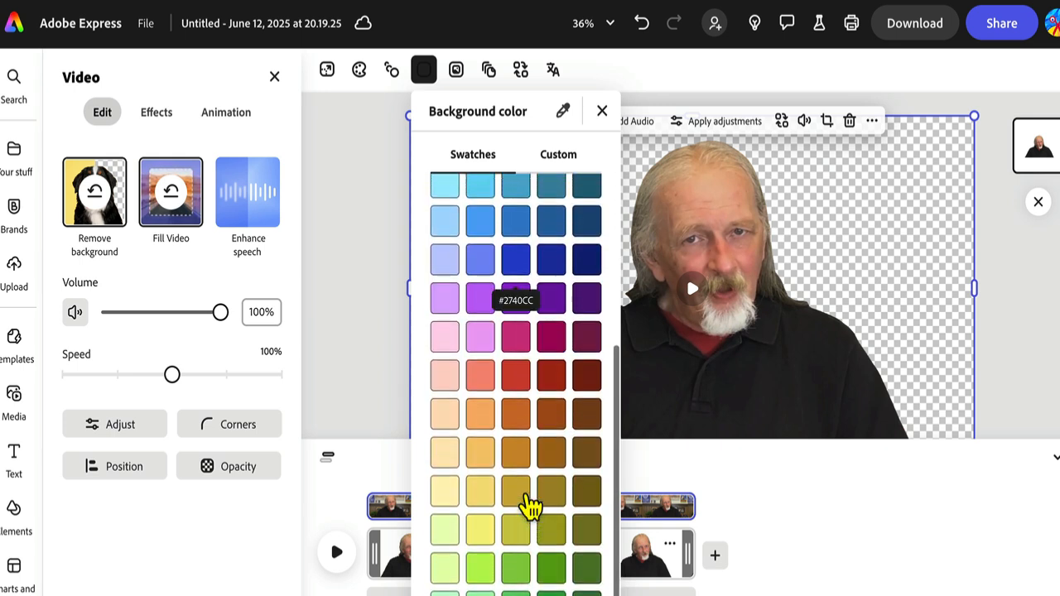
{"action": "left_click", "coordinate": [515, 456]}
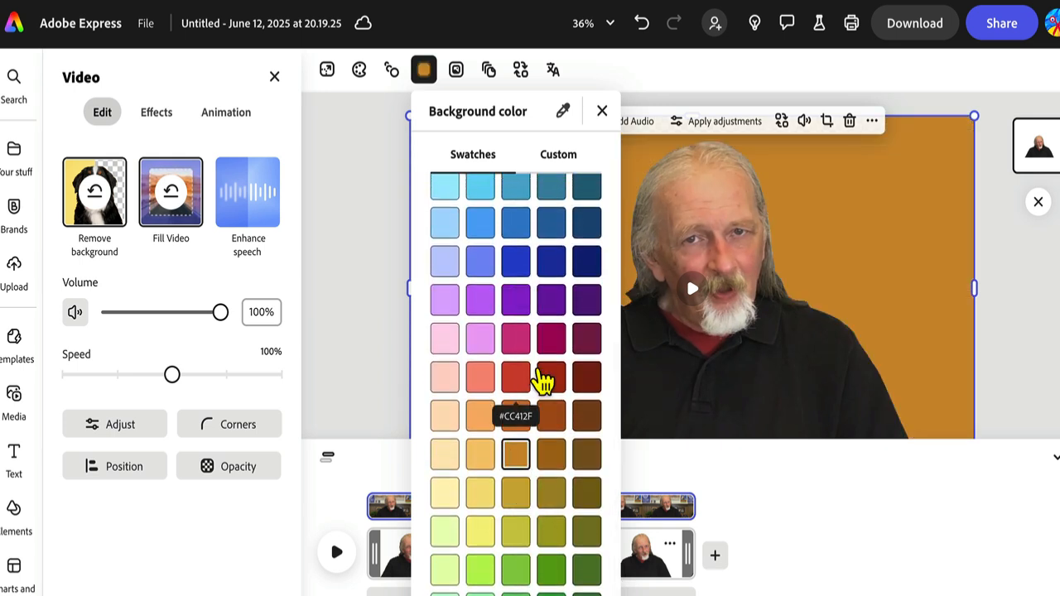
{"action": "left_click", "coordinate": [550, 263]}
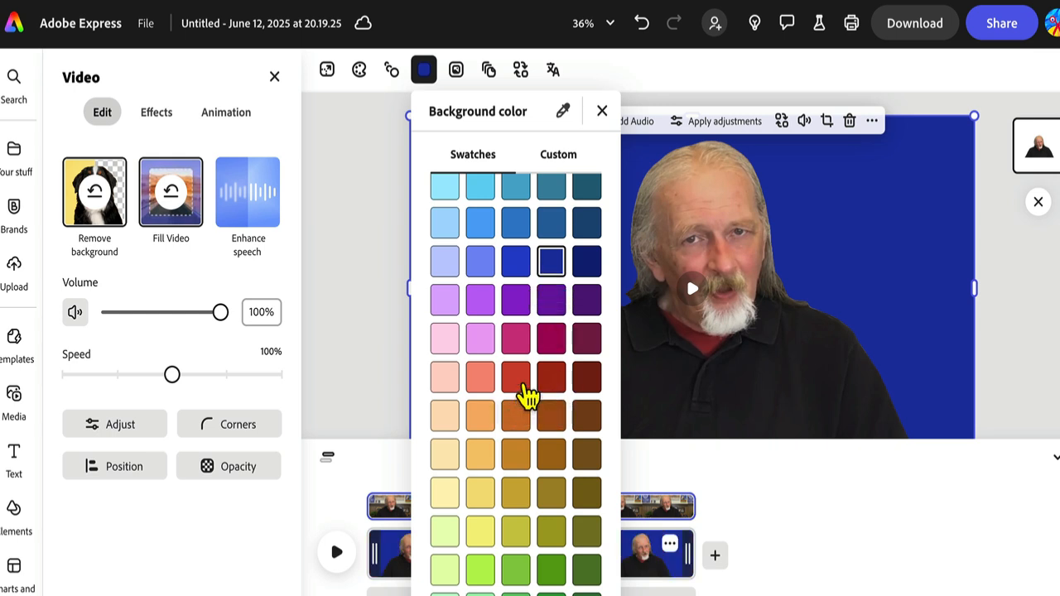
{"action": "left_click", "coordinate": [555, 381]}
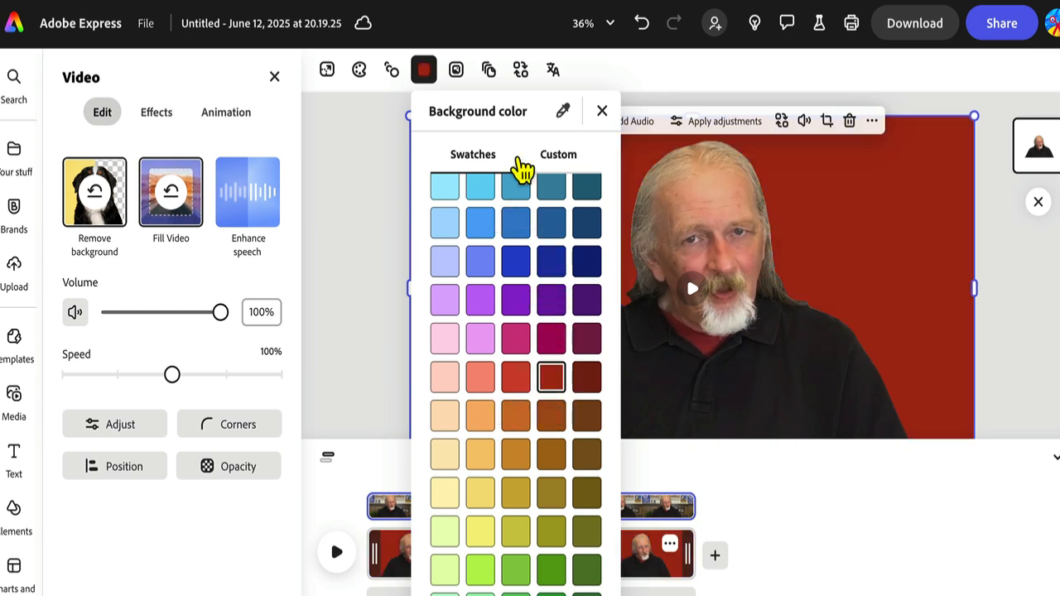
- Close the background color choices and preview the cut-out video playing over the dark red page background
{"action": "left_click", "coordinate": [603, 113]}
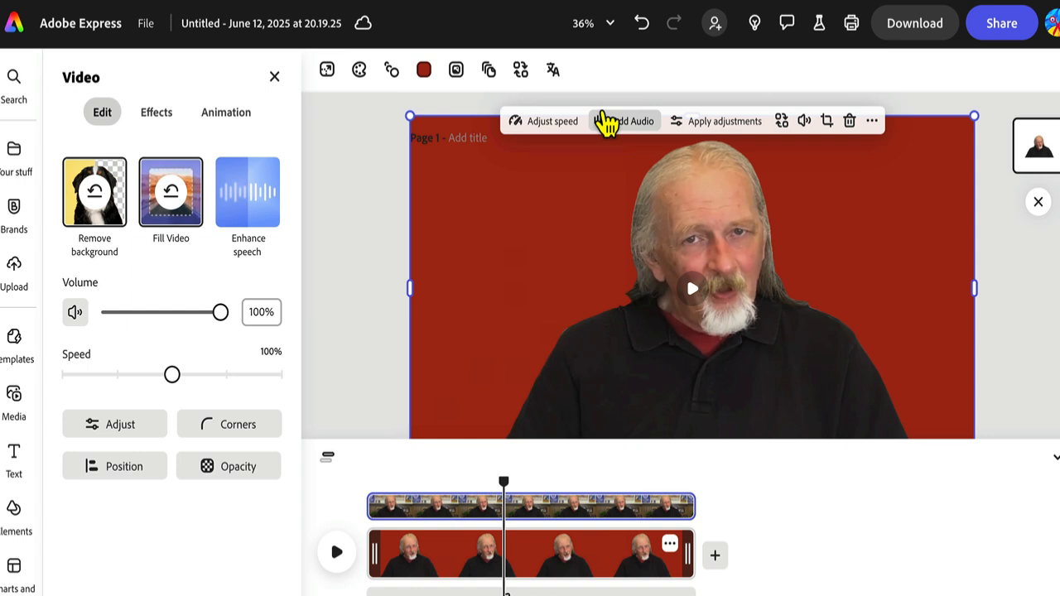
{"action": "left_click", "coordinate": [330, 375]}
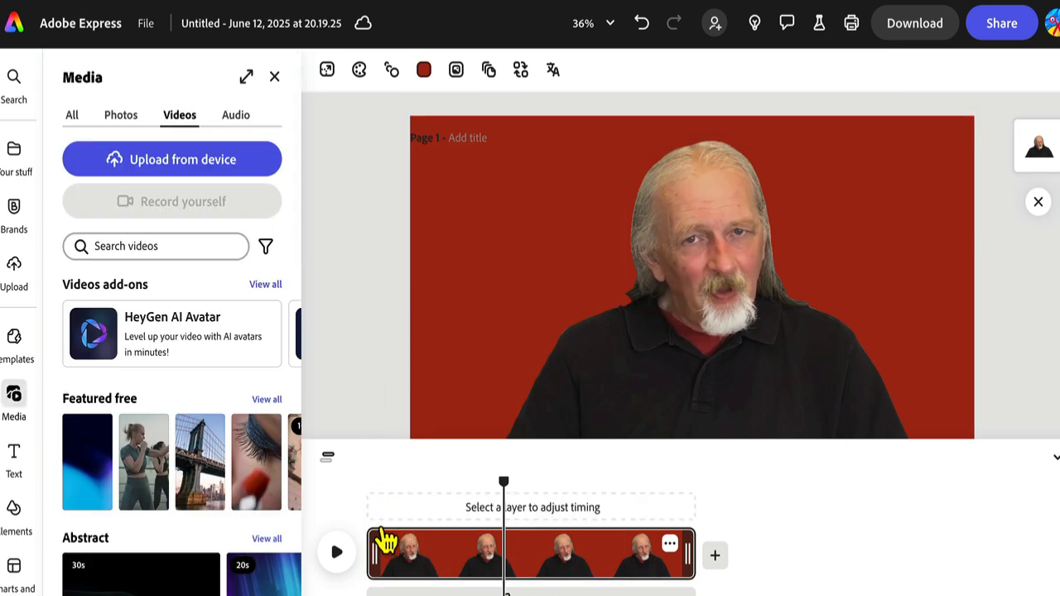
{"action": "left_click", "coordinate": [386, 543]}
{"action": "key", "text": "space"}
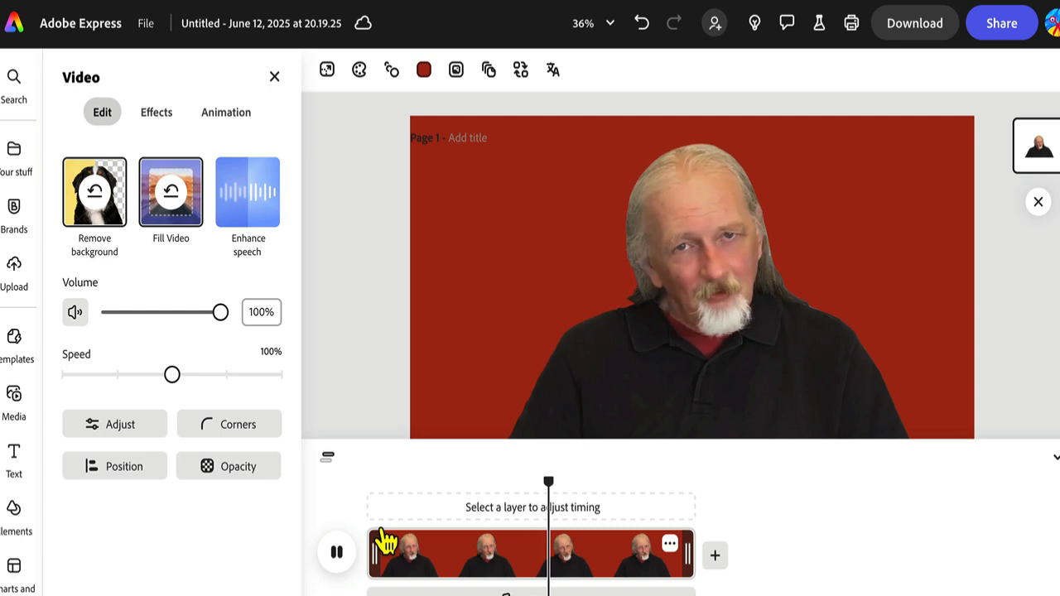
{"action": "key", "text": "space"}
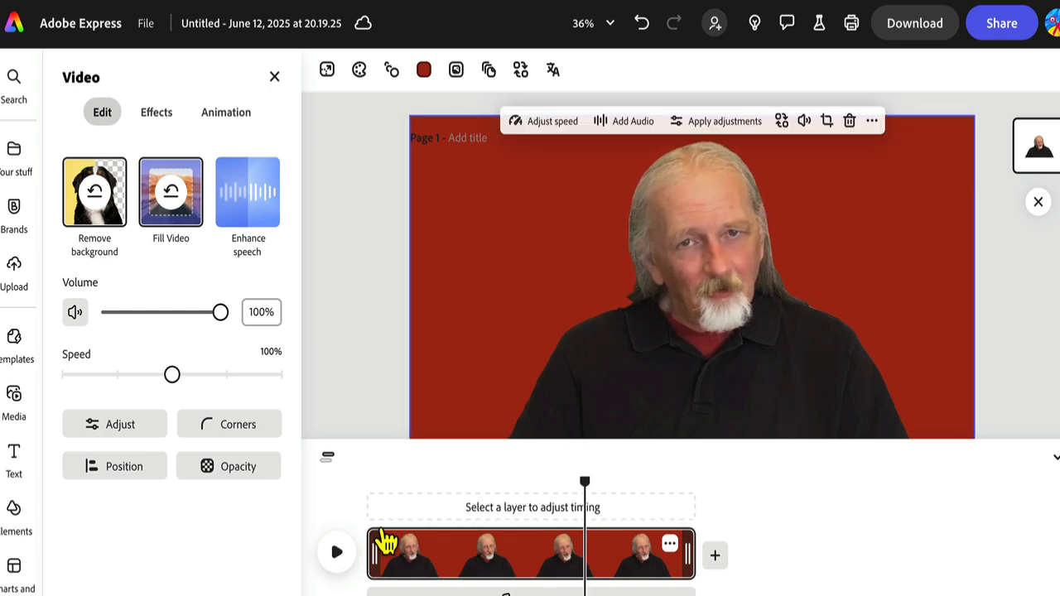
- Shift the cut-out video slightly left on the page and clear the page background to No fill
{"action": "left_click_drag", "start_coordinate": [722, 350], "coordinate": [696, 336]}
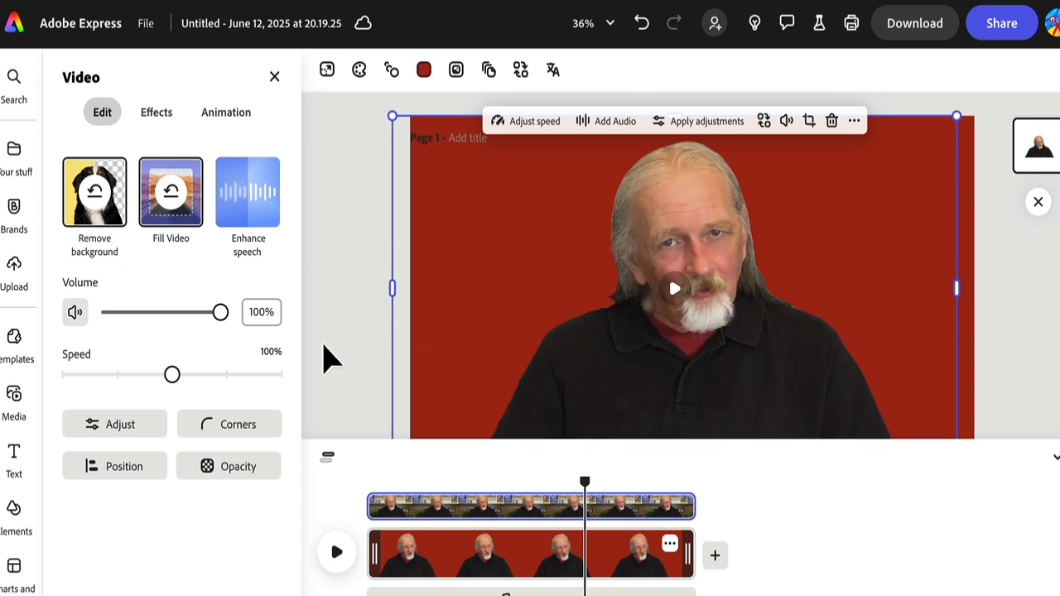
{"action": "left_click", "coordinate": [328, 358]}
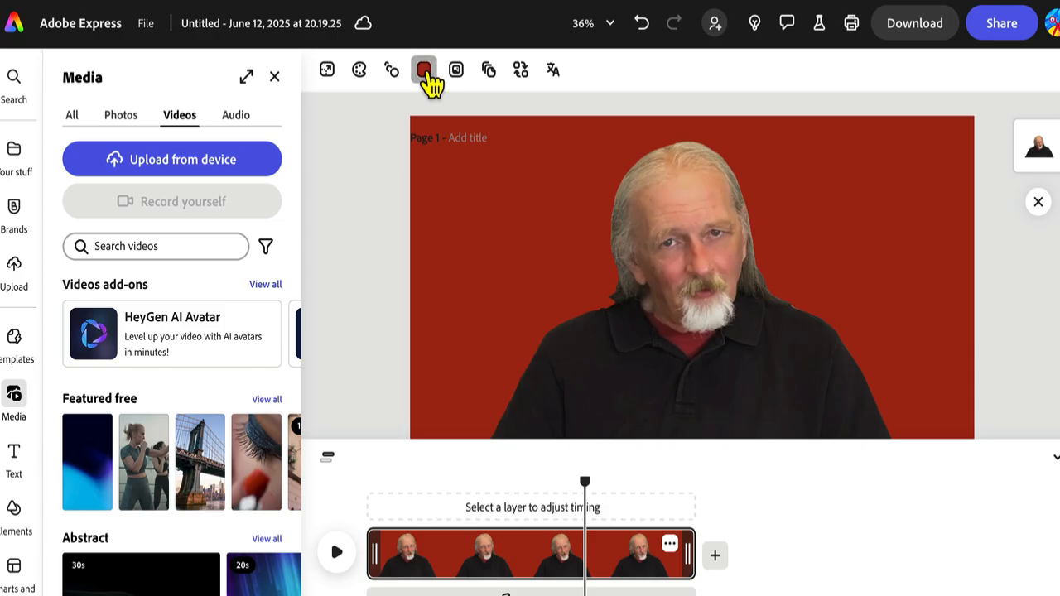
{"action": "left_click", "coordinate": [423, 70]}
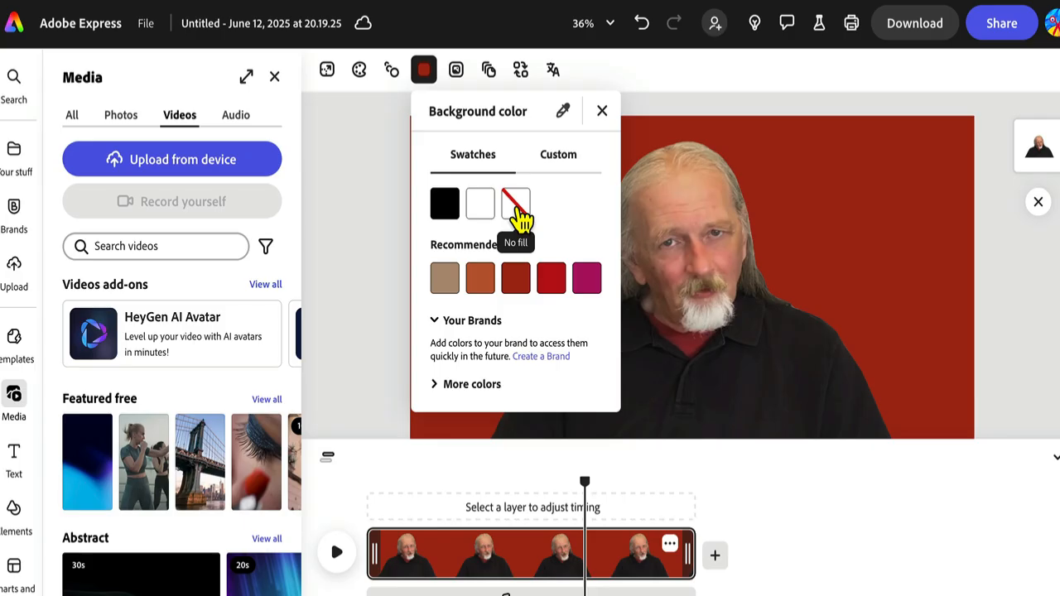
{"action": "left_click", "coordinate": [519, 487]}
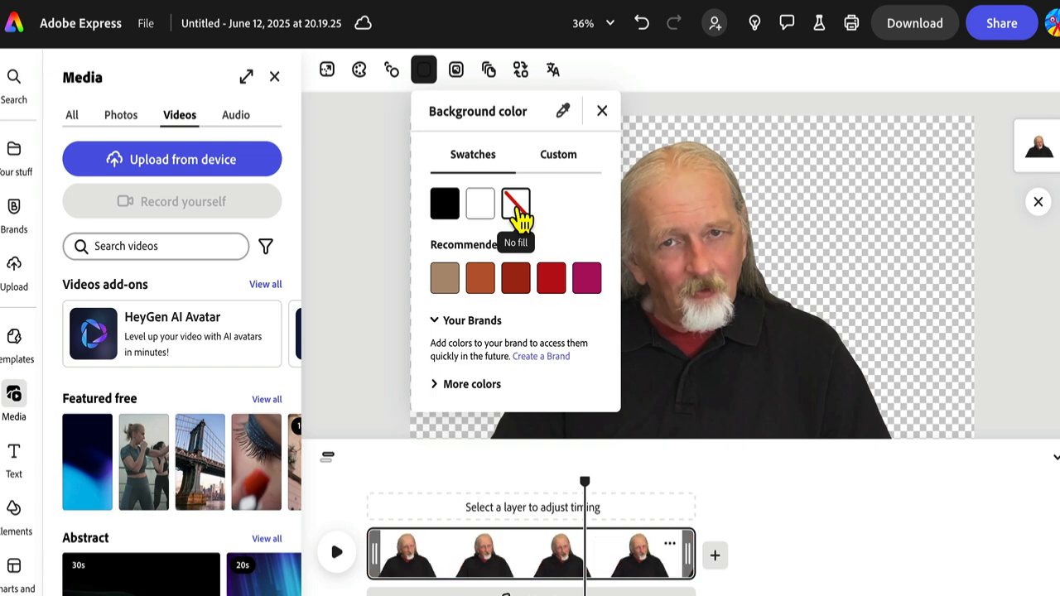
{"action": "left_click", "coordinate": [602, 112]}
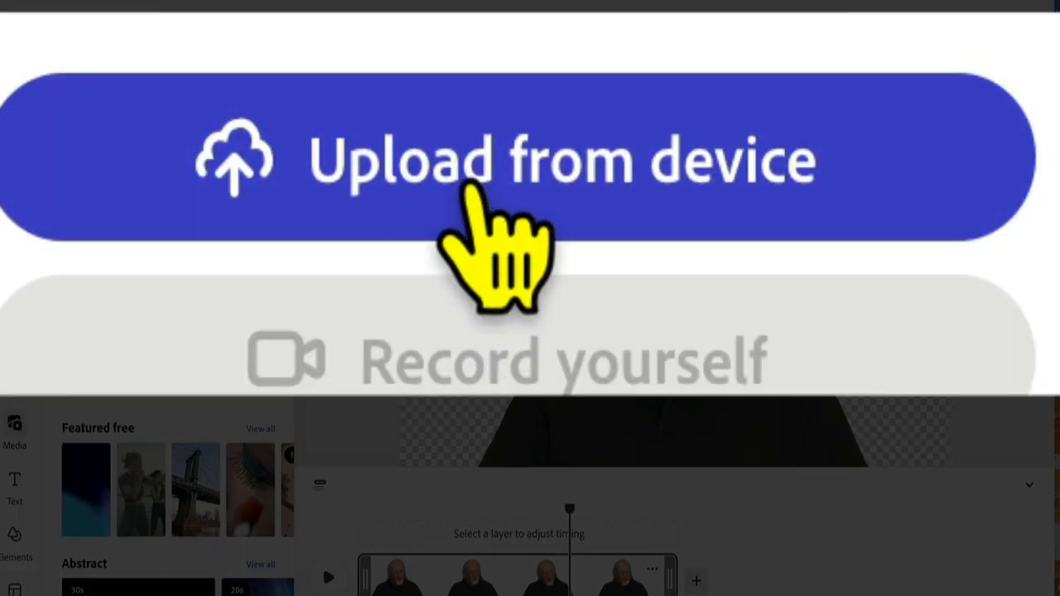
- Upload the image canstockphoto88938715.jpg from the device and move the cut-out video's layer above it
{"action": "left_click", "coordinate": [476, 189]}
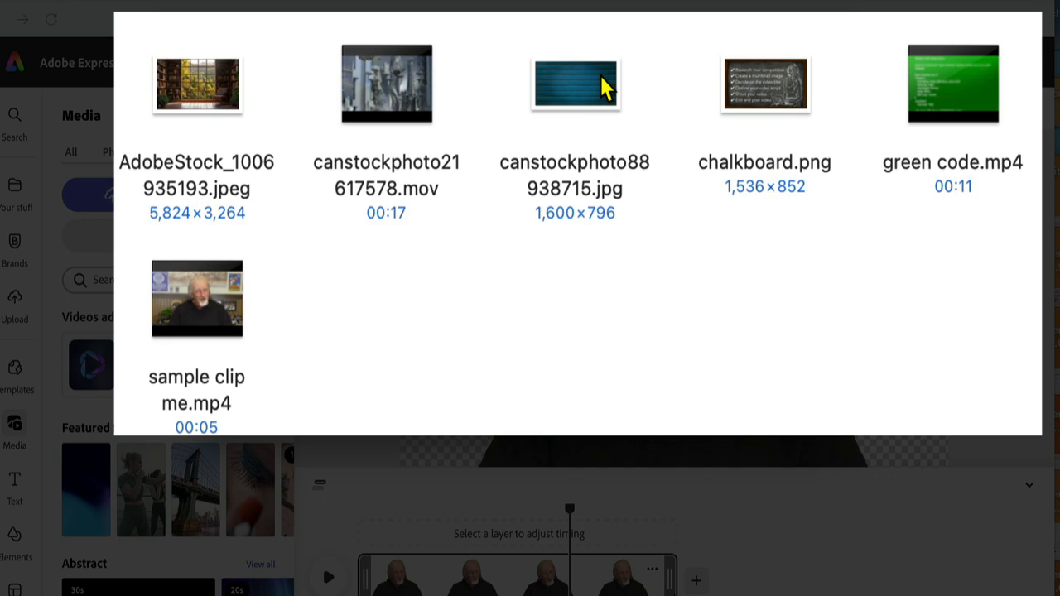
{"action": "double_click", "coordinate": [602, 79]}
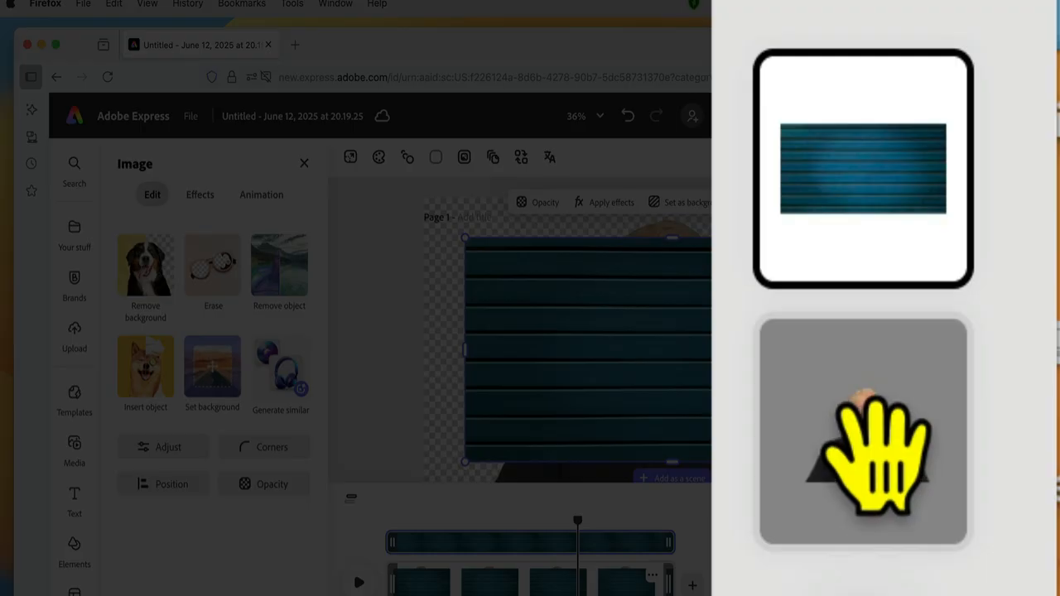
{"action": "left_click_drag", "start_coordinate": [872, 414], "coordinate": [861, 190]}
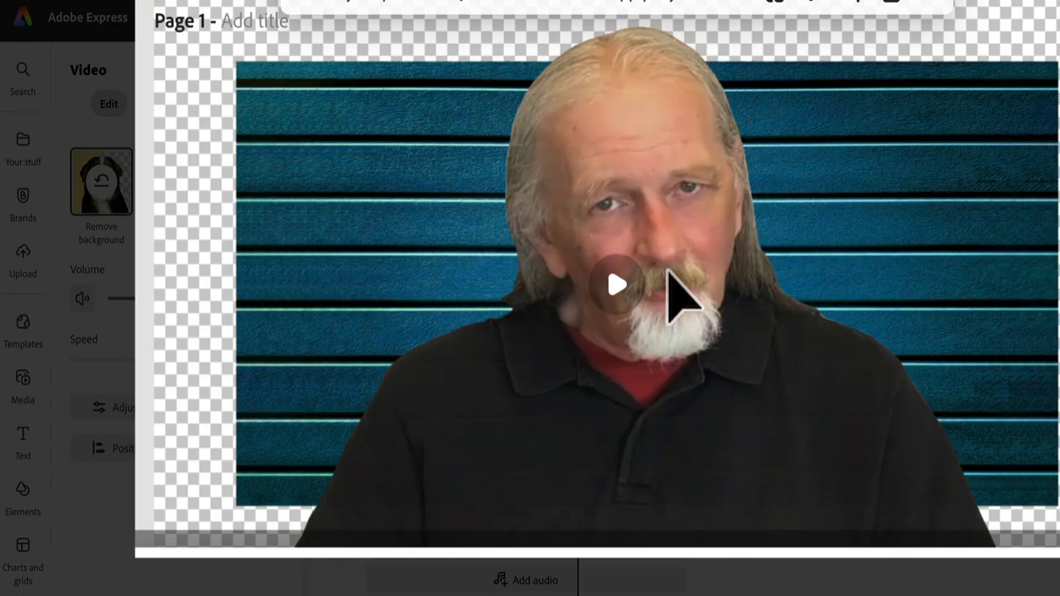
- Align the blue plank image to the page's top-left corner and enlarge it to cover the whole page behind the video
{"action": "left_click", "coordinate": [373, 224]}
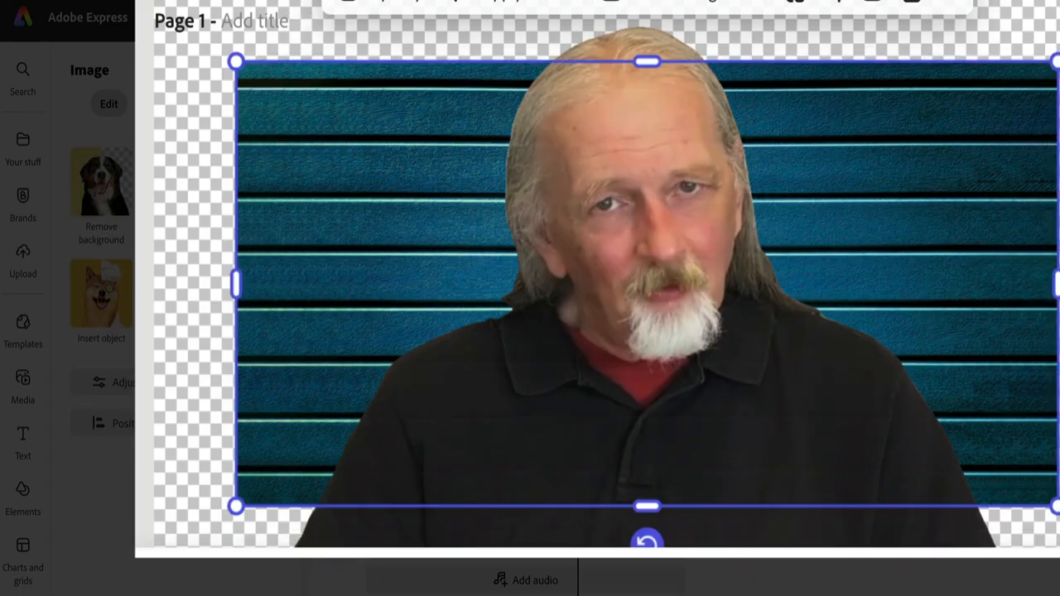
{"action": "left_click", "coordinate": [1018, 138]}
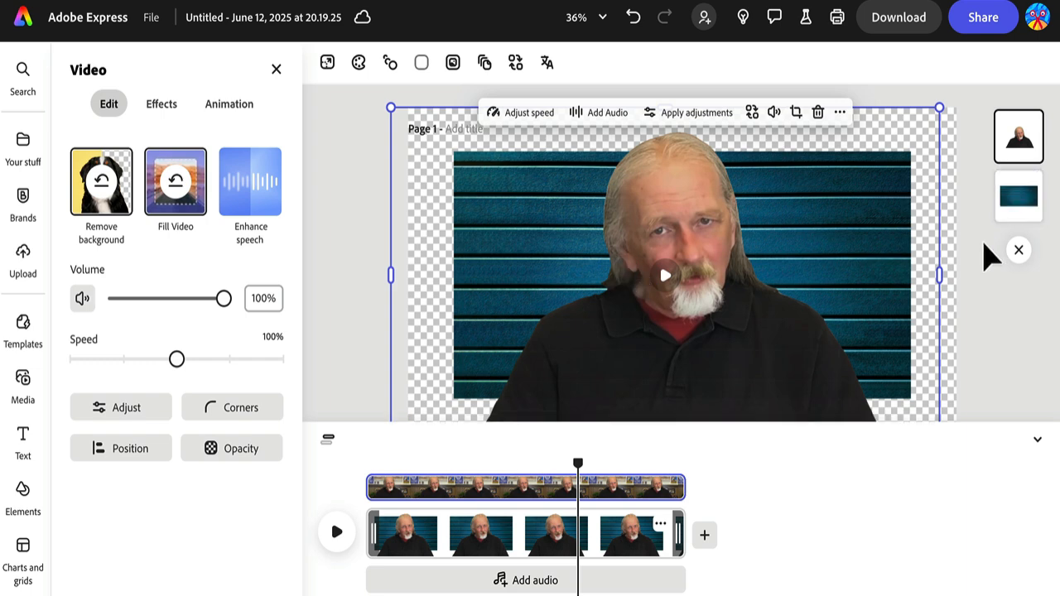
{"action": "left_click", "coordinate": [1019, 196]}
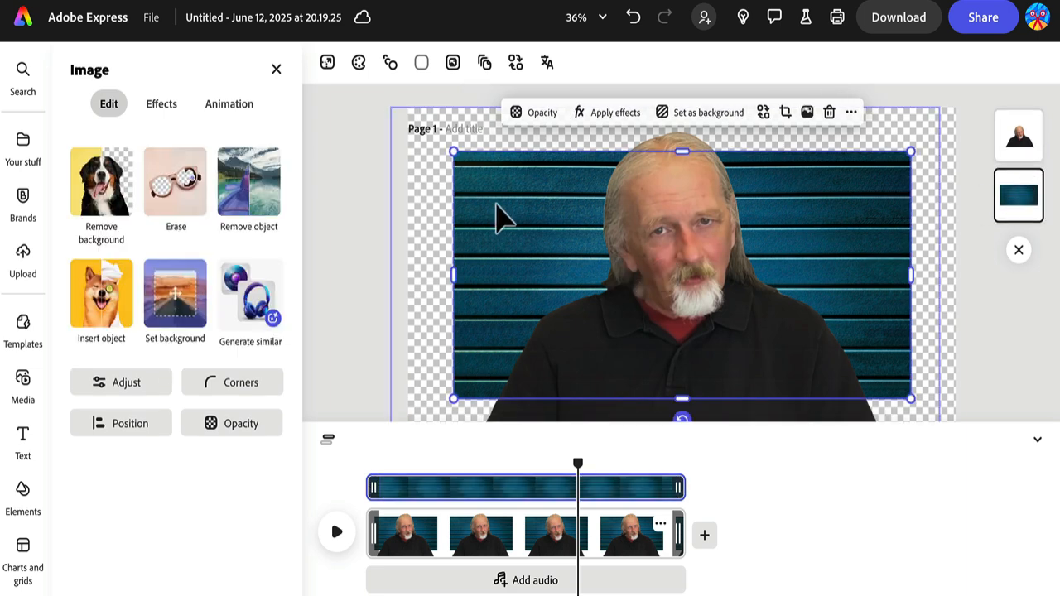
{"action": "left_click_drag", "start_coordinate": [488, 194], "coordinate": [450, 141]}
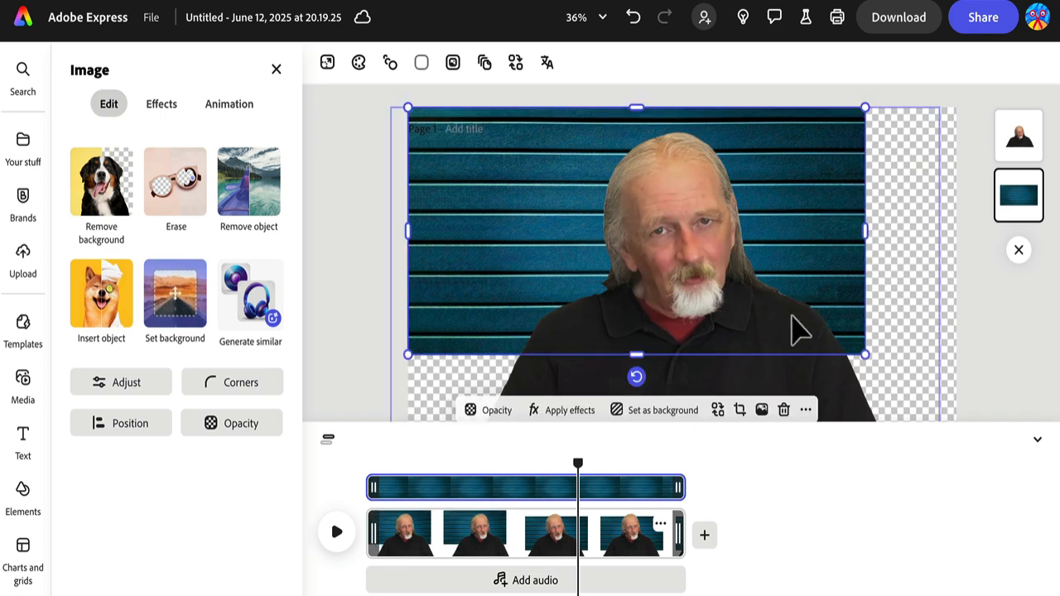
{"action": "left_click_drag", "start_coordinate": [865, 355], "coordinate": [935, 419]}
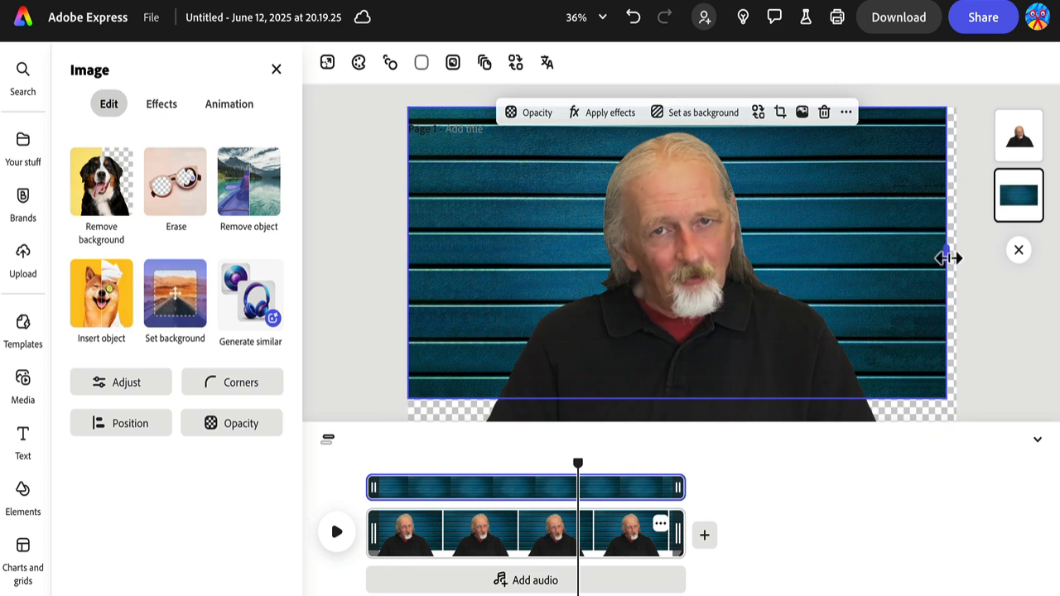
{"action": "left_click_drag", "start_coordinate": [948, 258], "coordinate": [956, 258]}
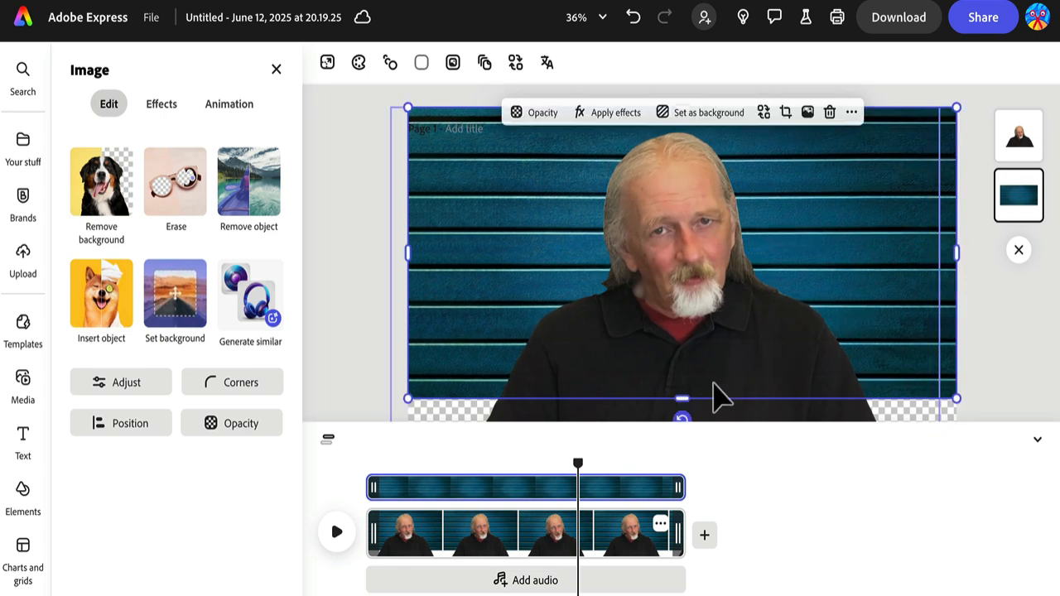
{"action": "left_click_drag", "start_coordinate": [686, 402], "coordinate": [690, 430]}
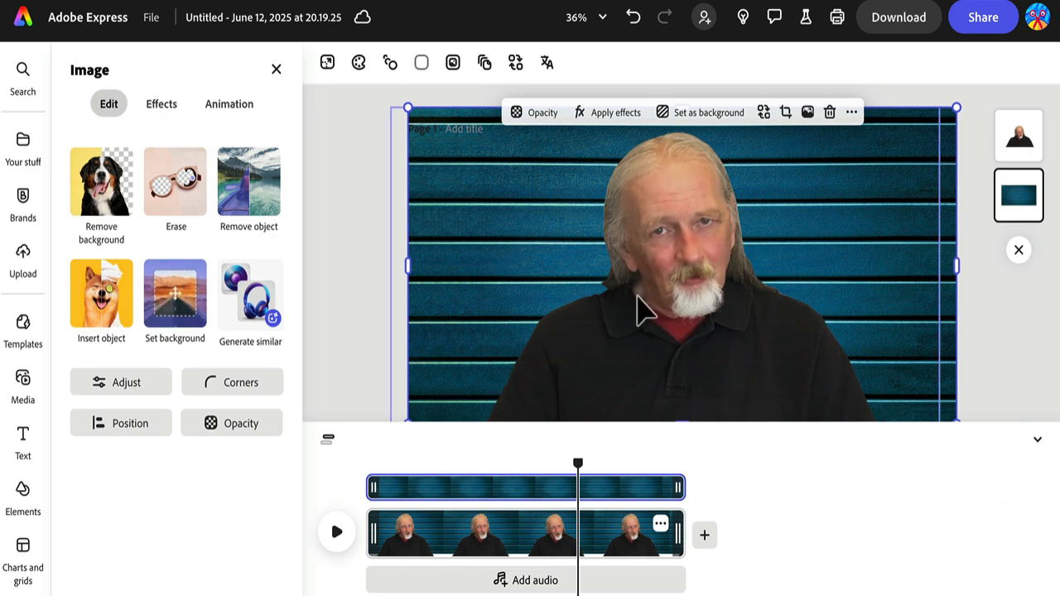
{"action": "left_click", "coordinate": [379, 289]}
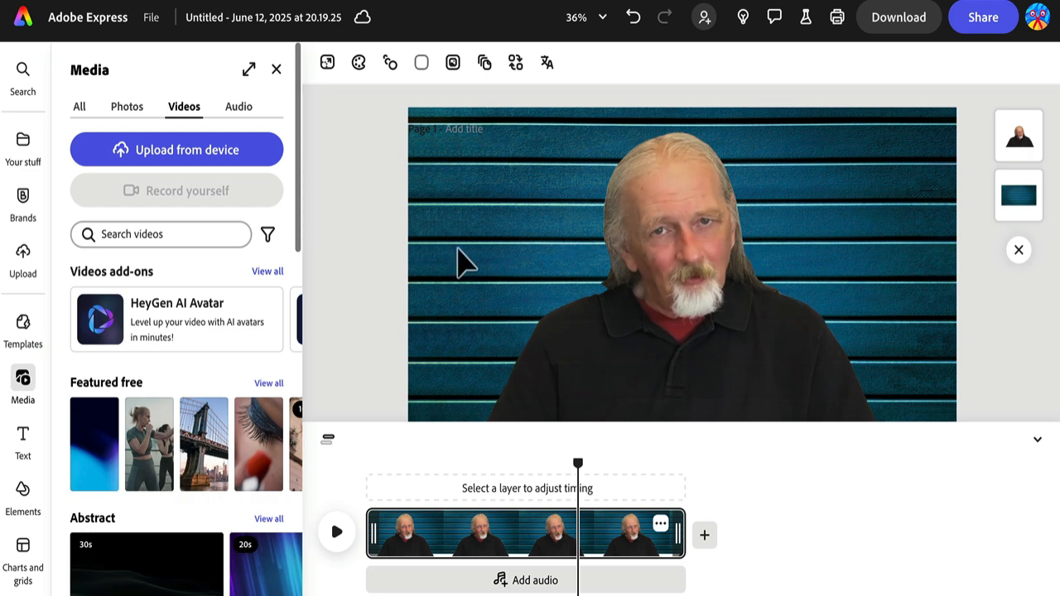
- Shrink the cut-out video, reposition it over the blue plank image, and enlarge it slightly from its top-right corner
{"action": "left_click", "coordinate": [1025, 136]}
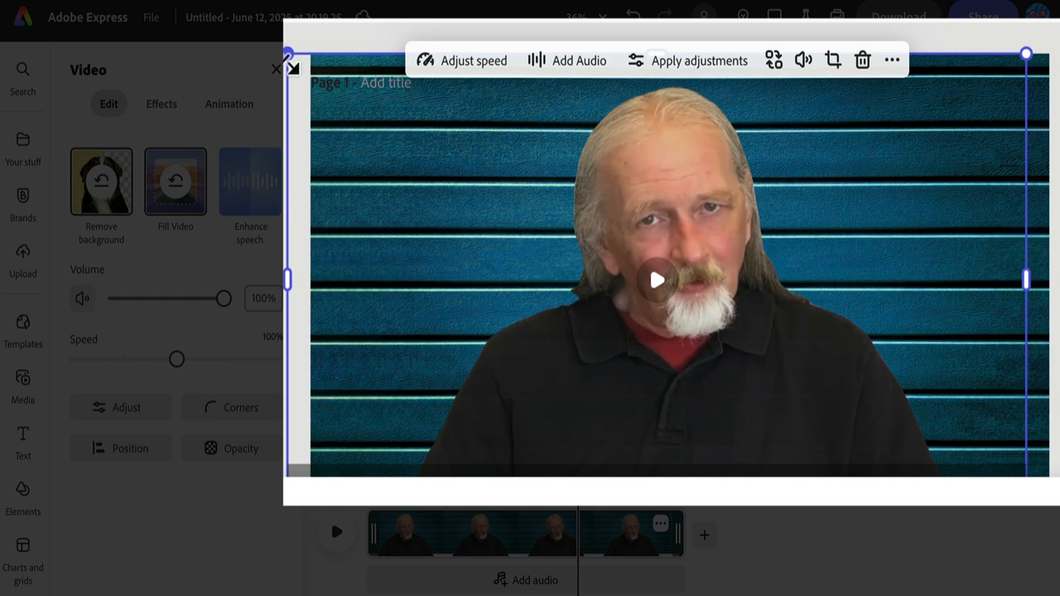
{"action": "left_click_drag", "start_coordinate": [292, 66], "coordinate": [509, 187]}
{"action": "left_click_drag", "start_coordinate": [845, 307], "coordinate": [708, 275]}
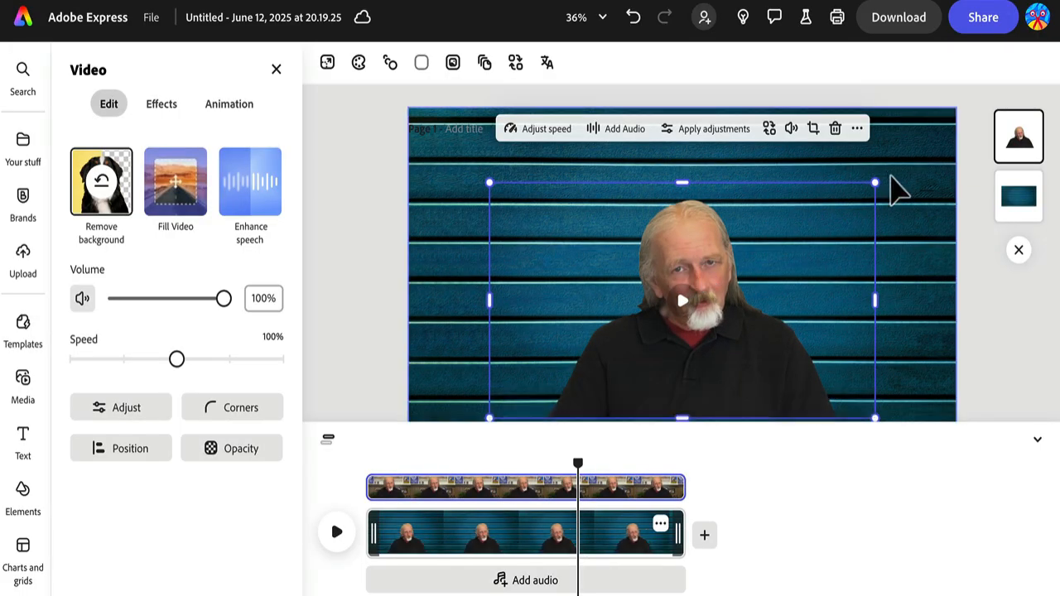
{"action": "left_click_drag", "start_coordinate": [875, 182], "coordinate": [924, 152]}
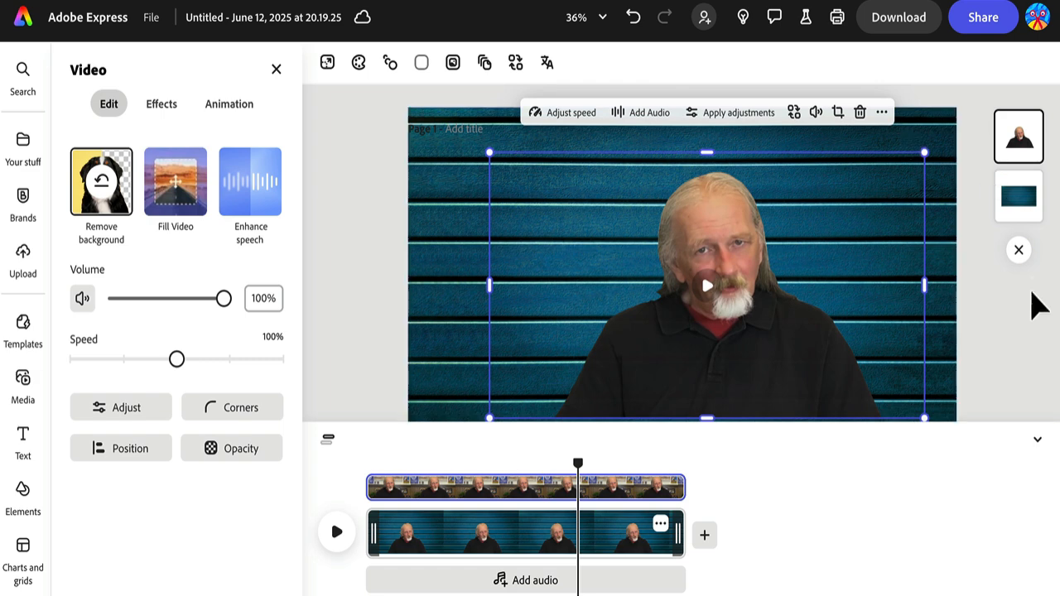
{"action": "left_click", "coordinate": [1030, 320]}
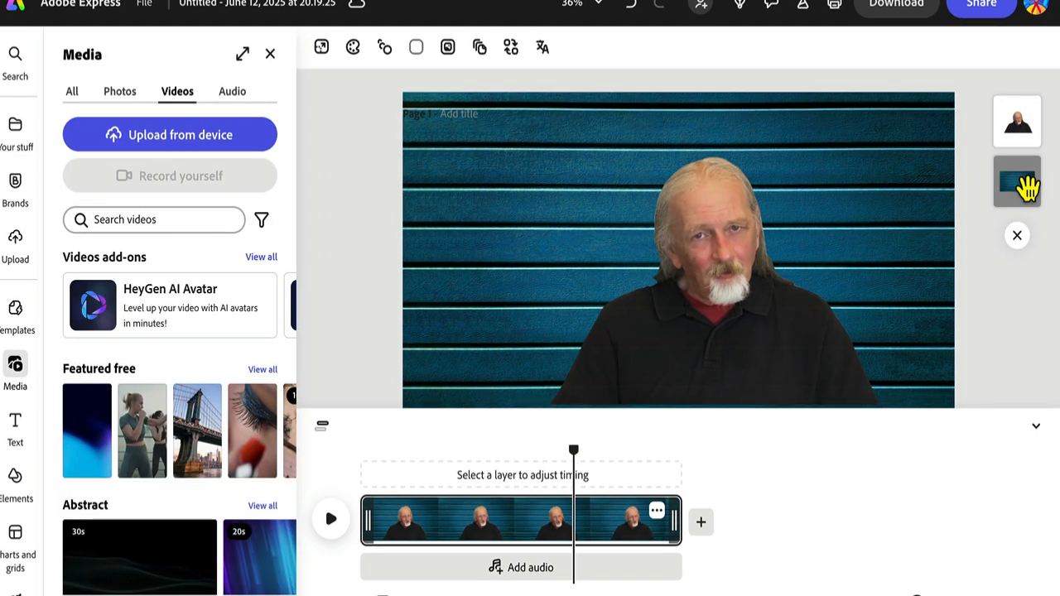
- Select the blue plank background image's layer
{"action": "left_click", "coordinate": [1024, 195]}
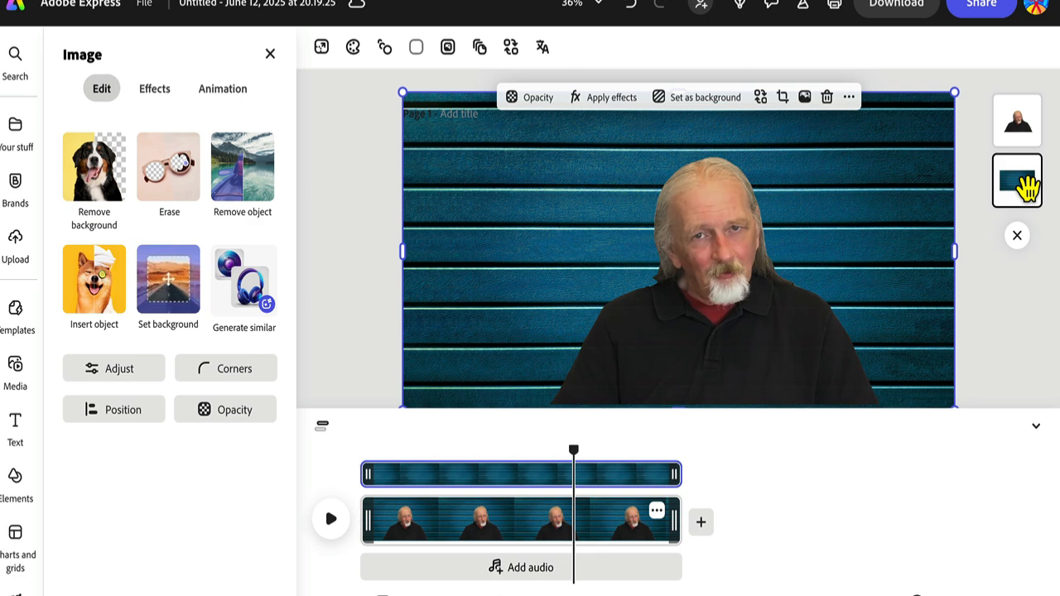